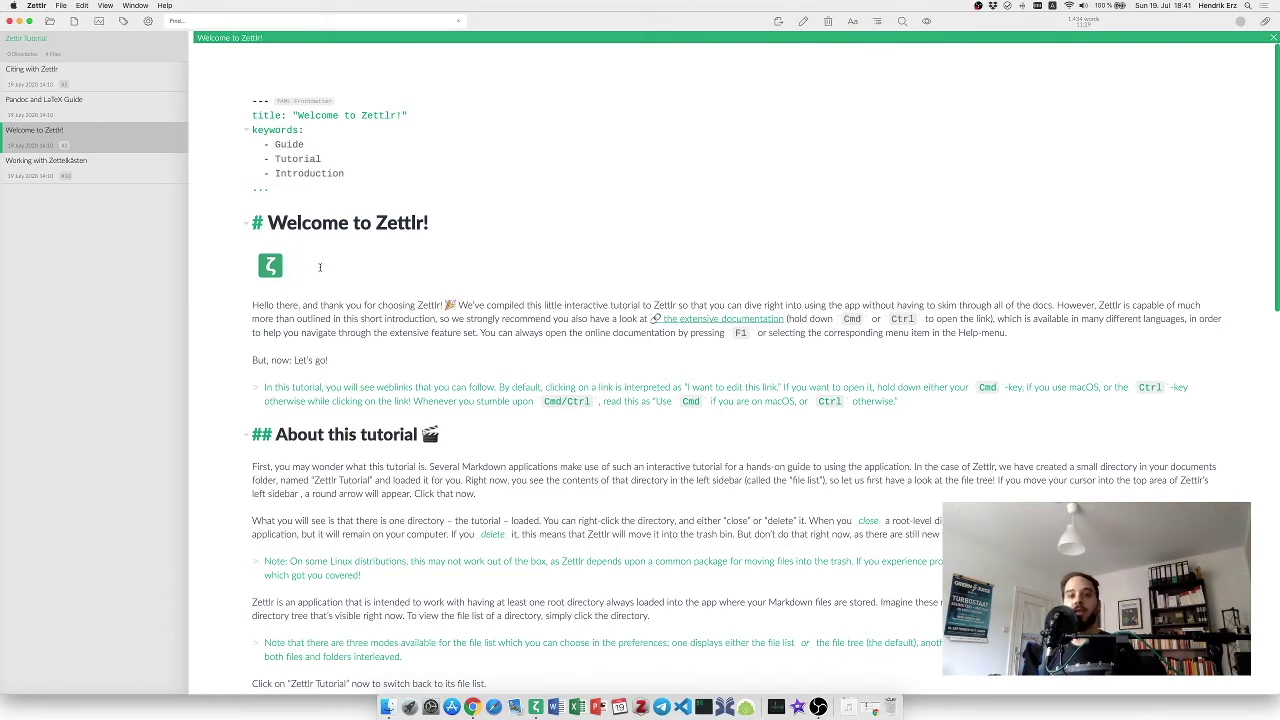
- Close the Zettlr Tutorial directory from the file tree without deleting it
mouse_move(12, 44)
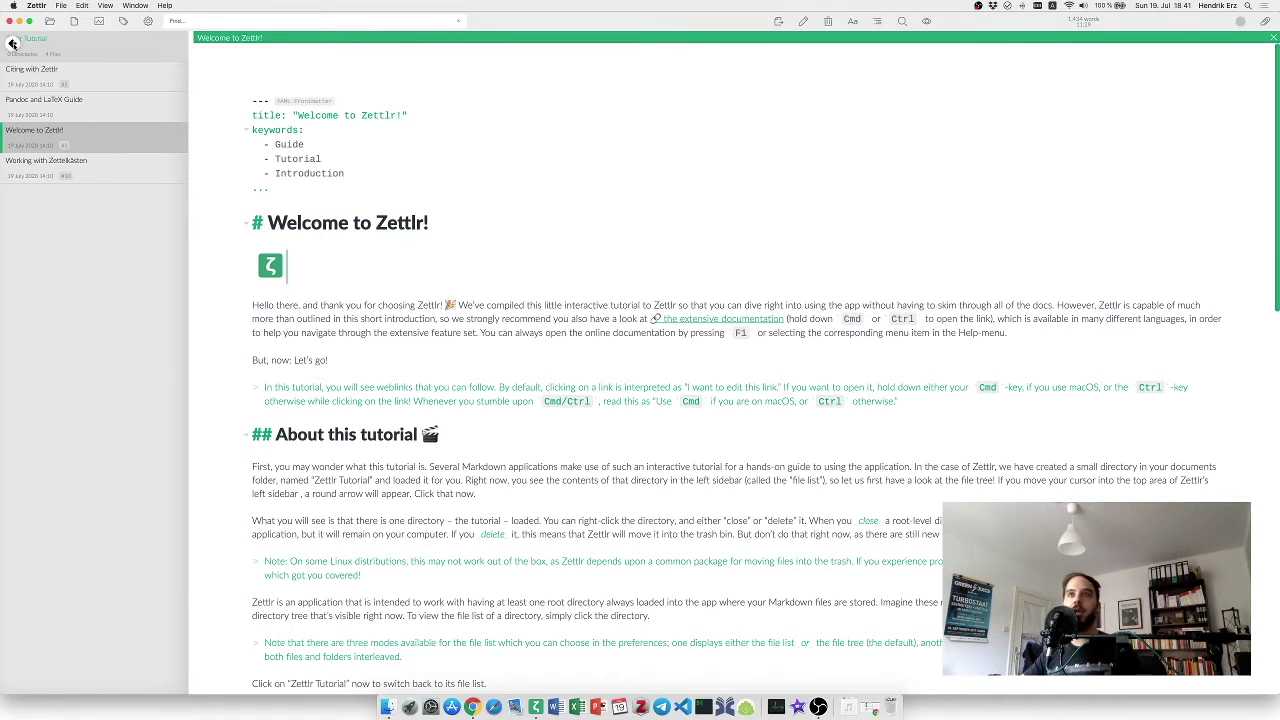
click(12, 44)
click(12, 44)
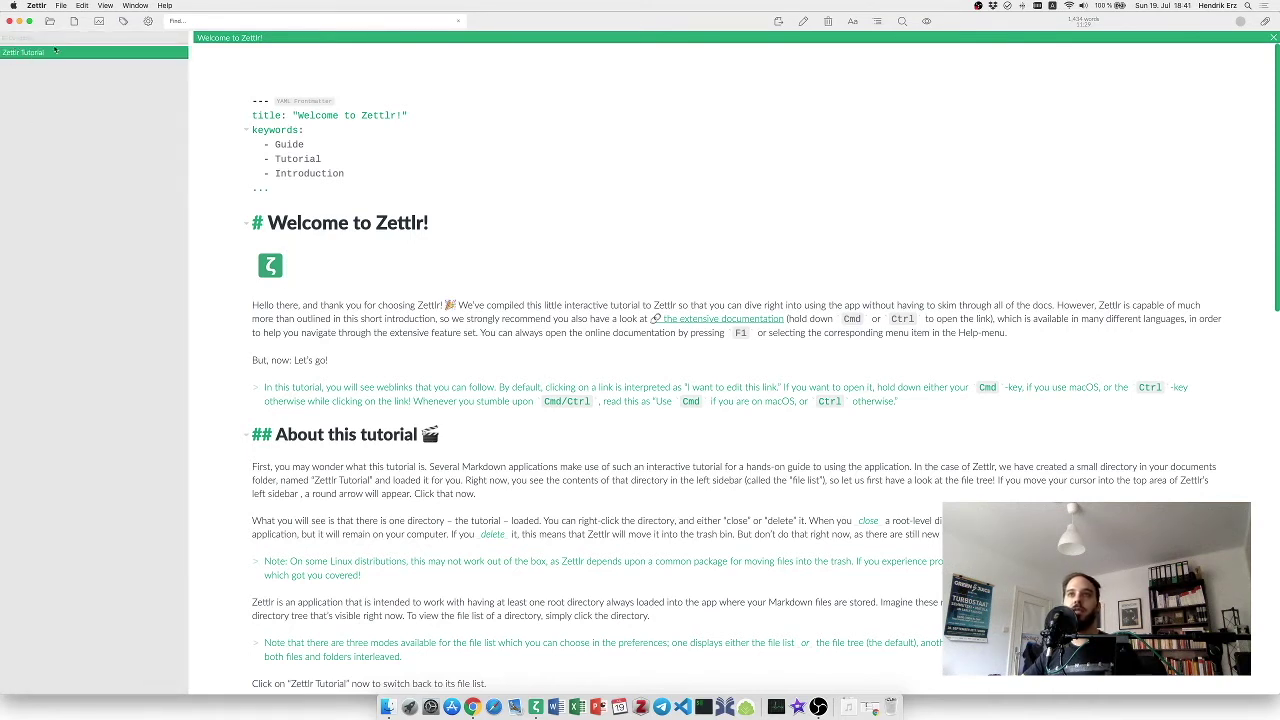
click(54, 51)
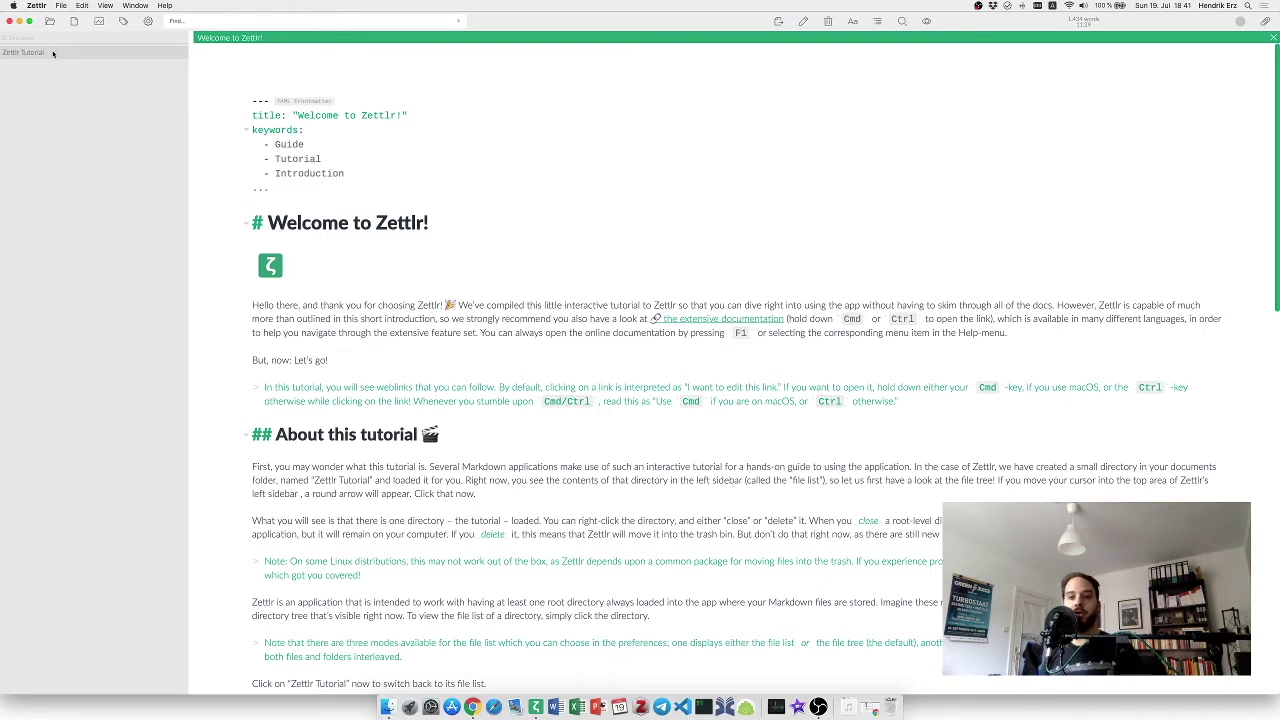
right_click(53, 53)
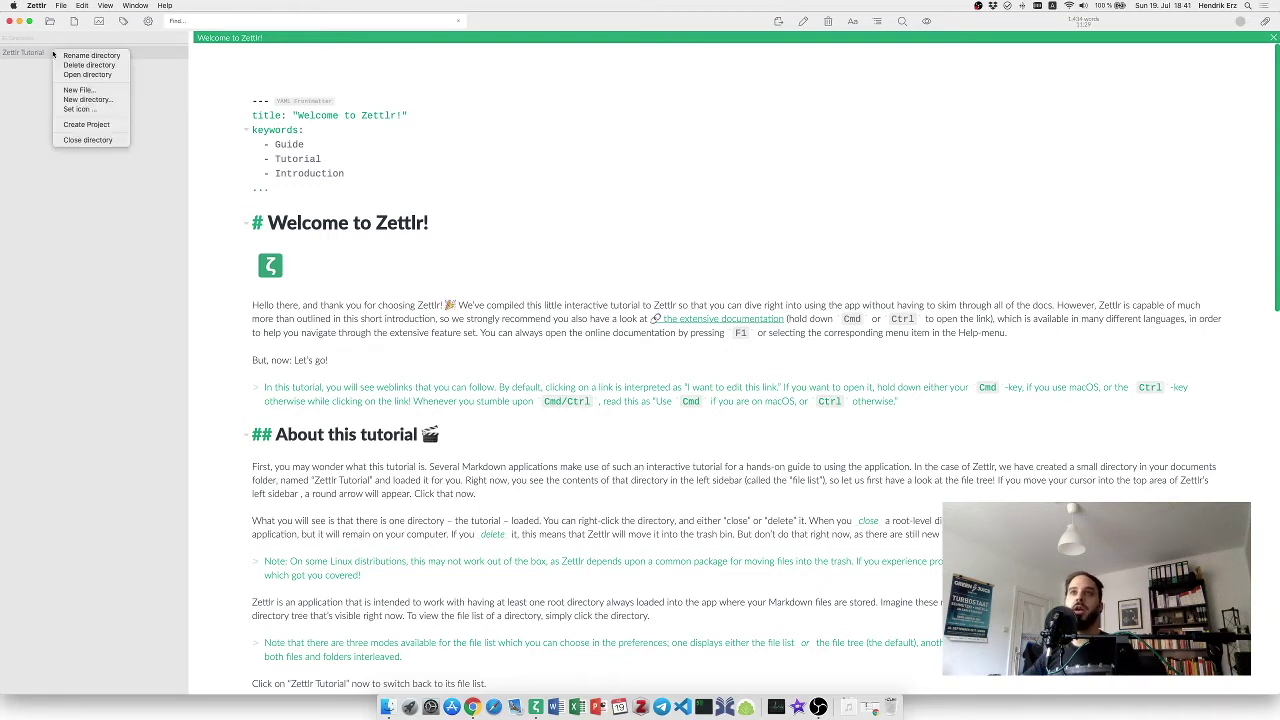
click(80, 141)
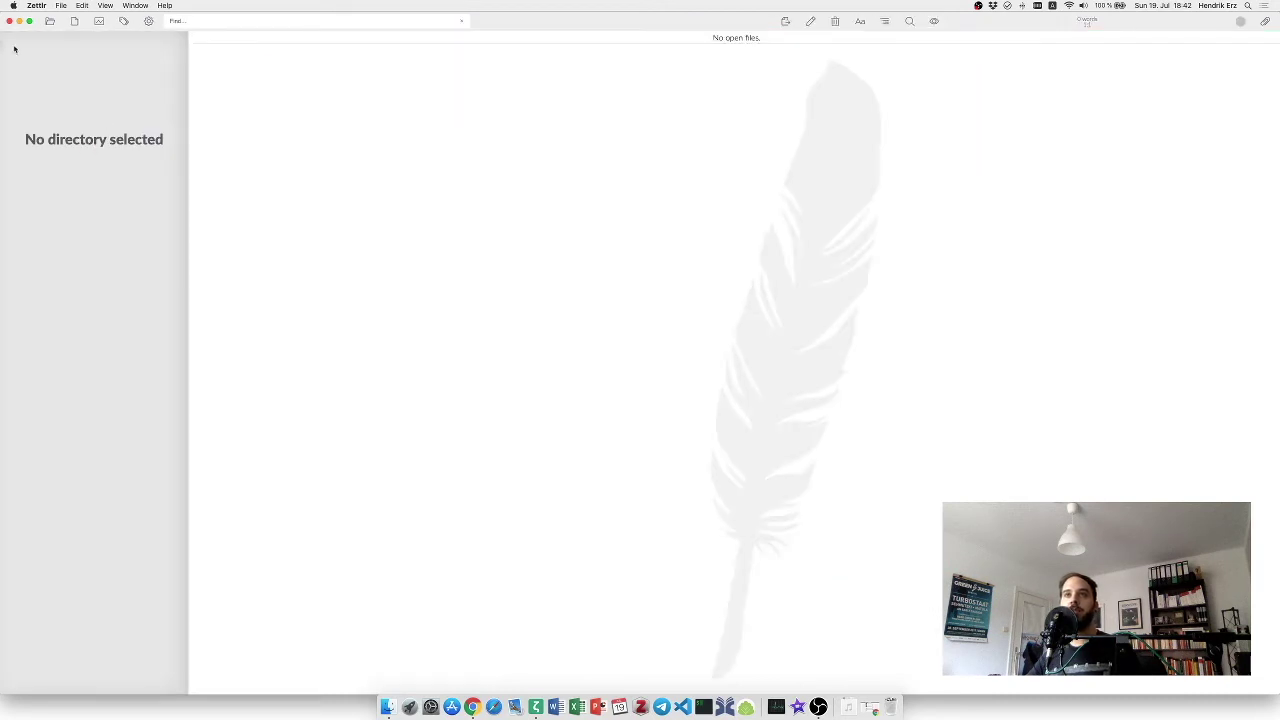
mouse_move(11, 43)
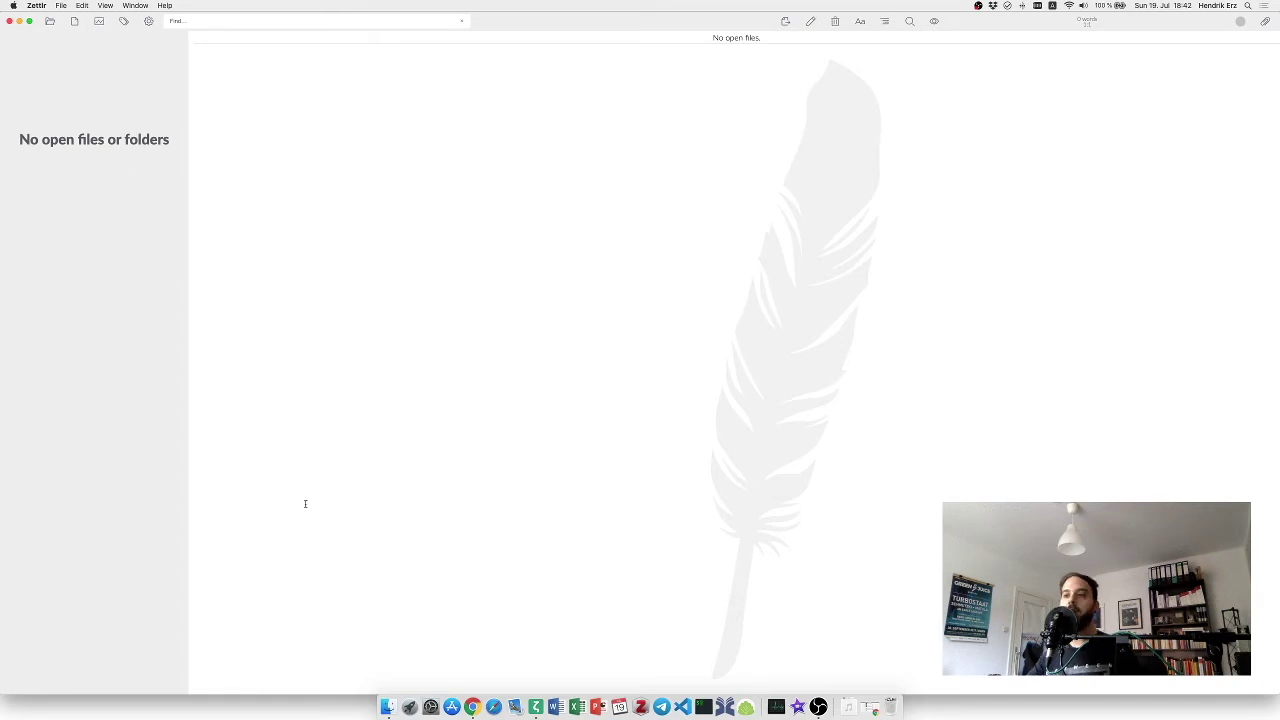
- Switch to Finder, view the contents of the Zettlr Tutorial folder in Documents, and return to Zettlr
click(388, 707)
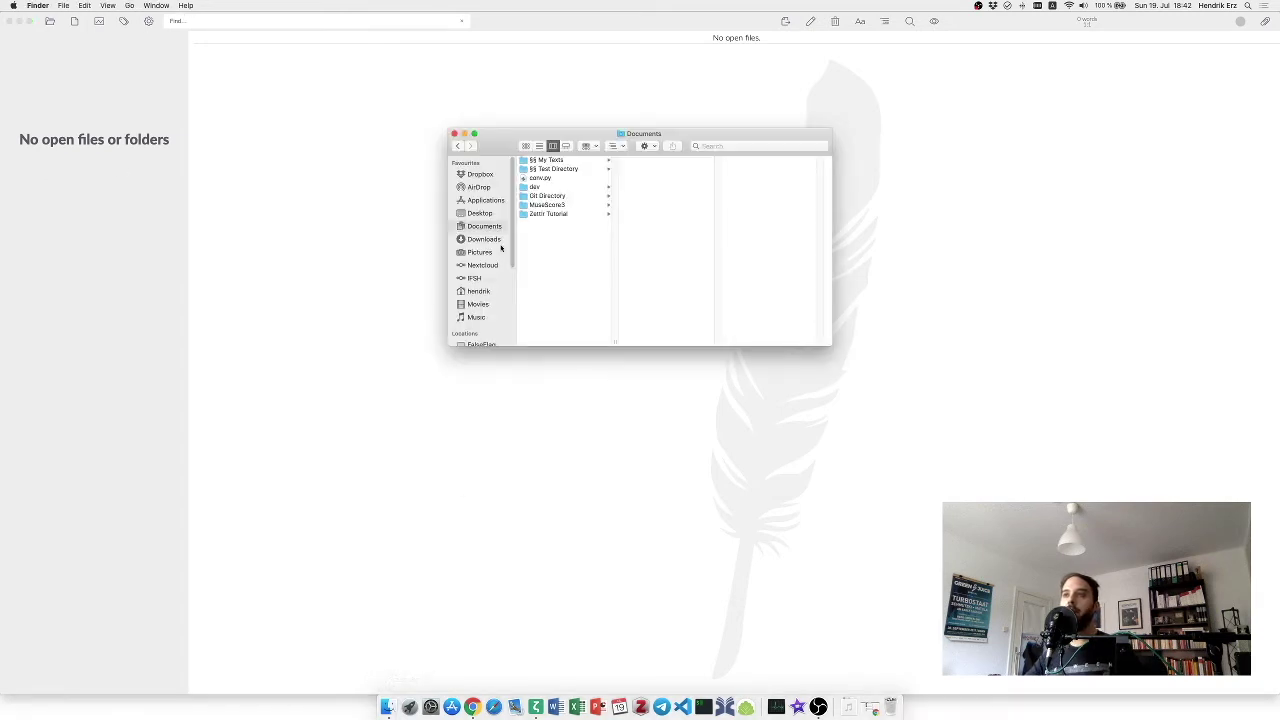
click(547, 214)
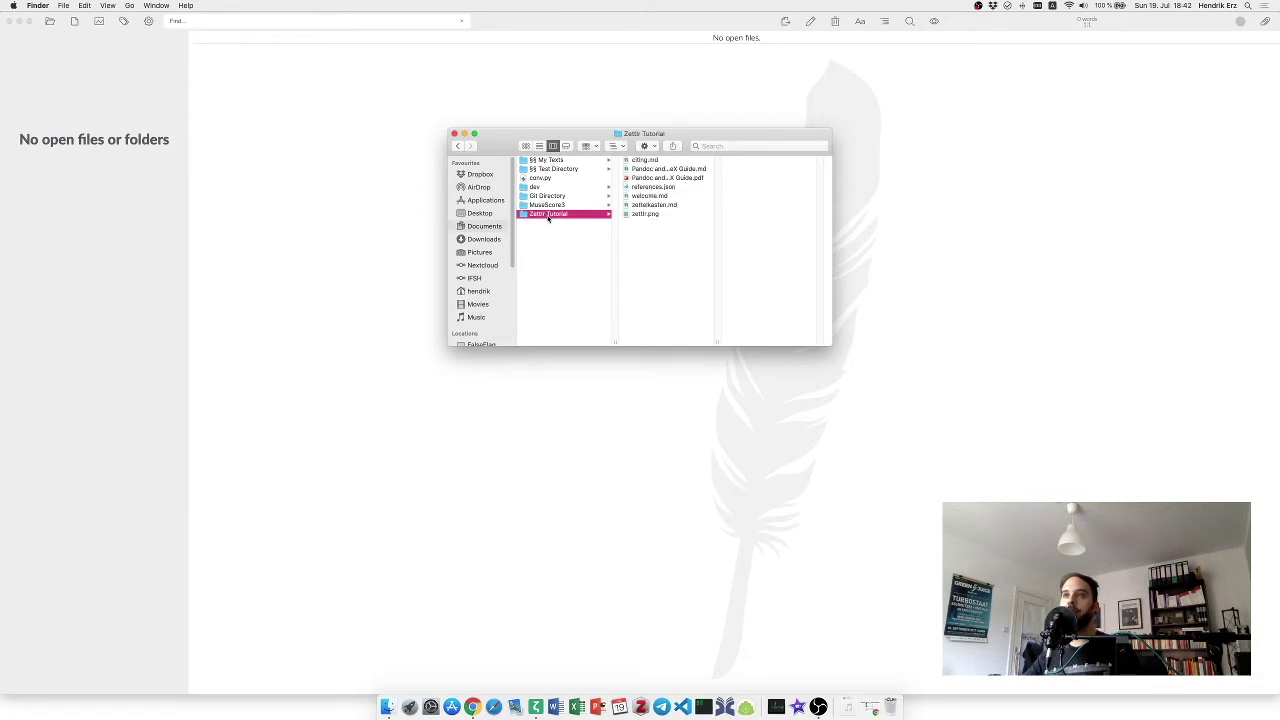
click(375, 255)
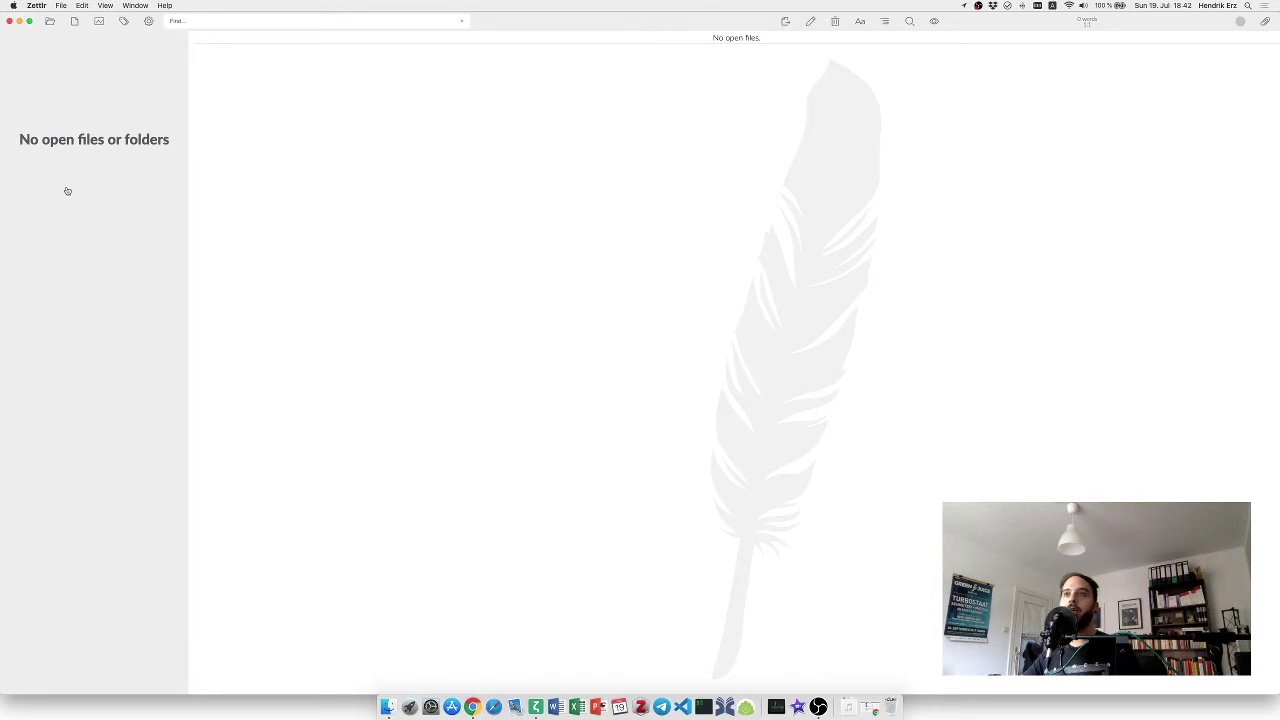
- Load the Zettlr Tutorial folder from Documents as a root directory
key(super+o)
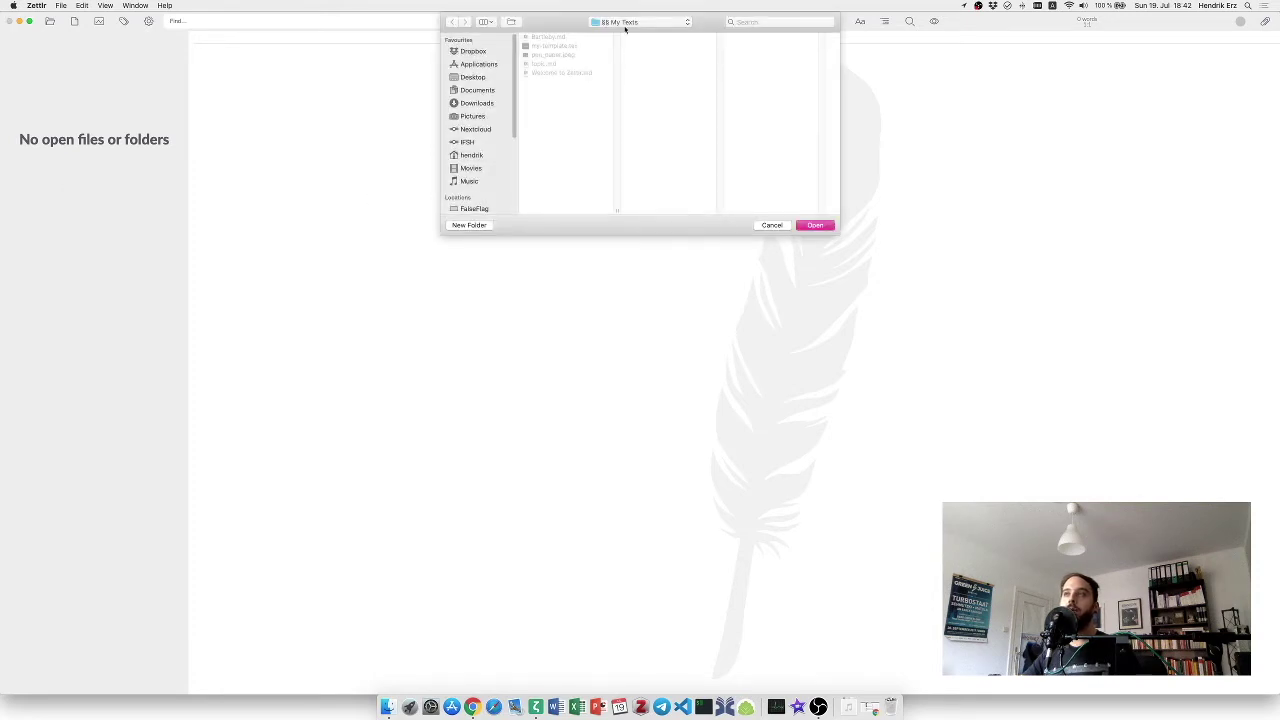
click(625, 28)
key(Escape)
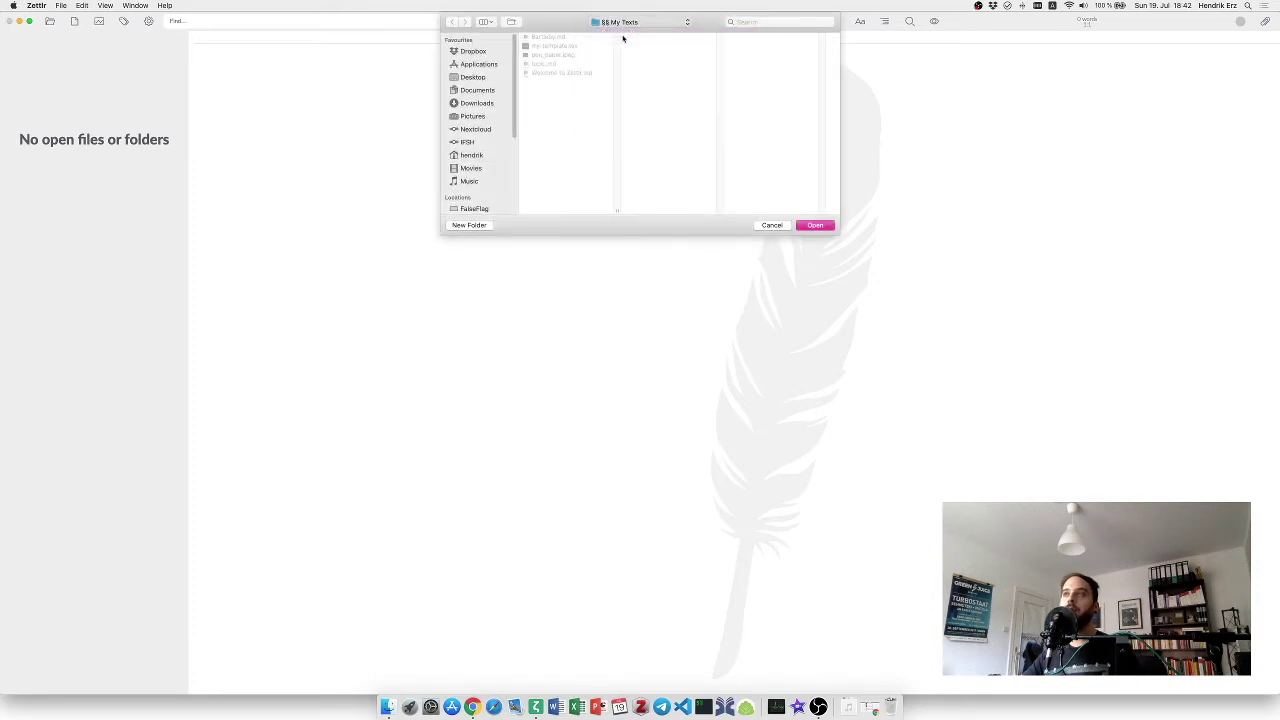
click(563, 91)
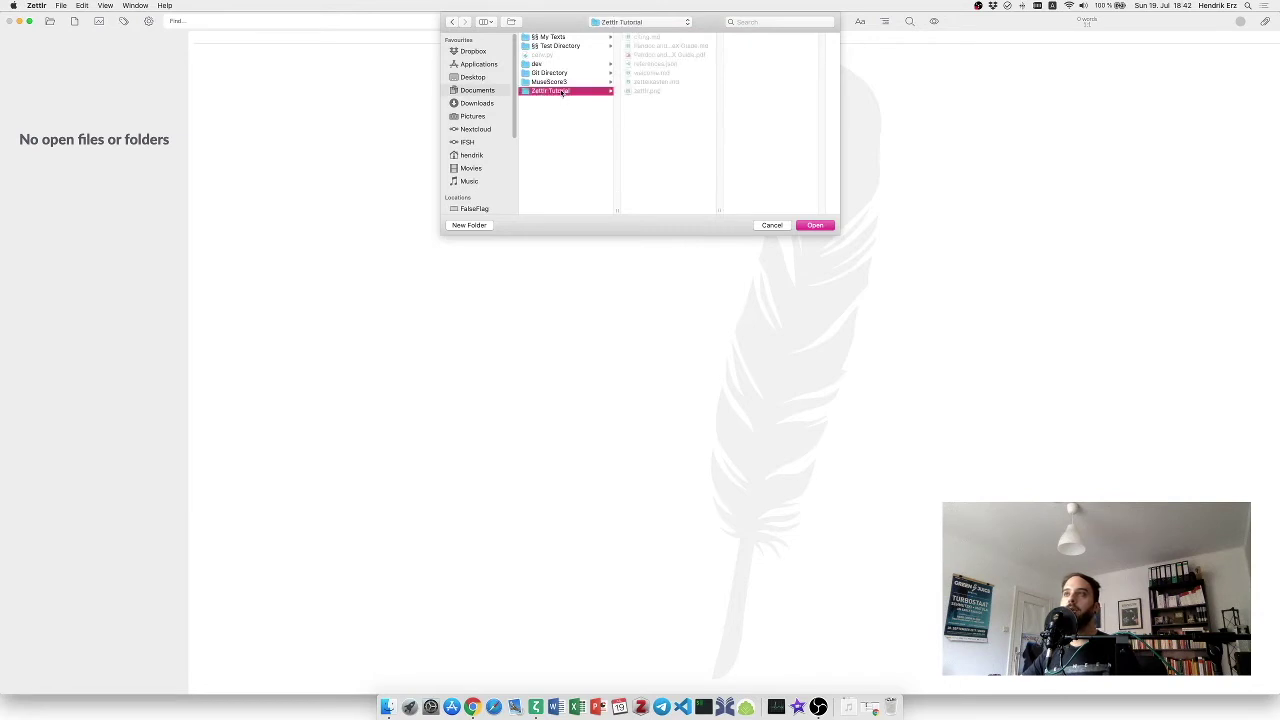
click(812, 226)
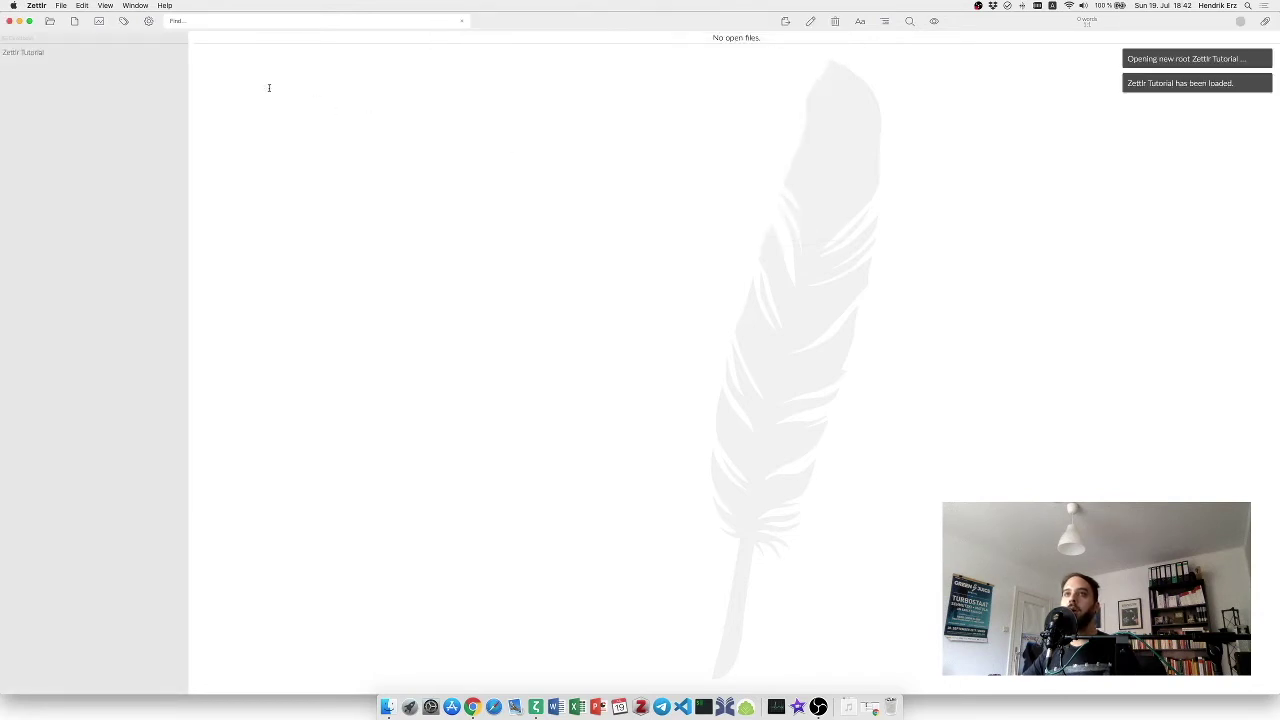
- Open the Pandoc and LaTeX Guide file from the Zettlr Tutorial directory, and return to the file tree
click(108, 56)
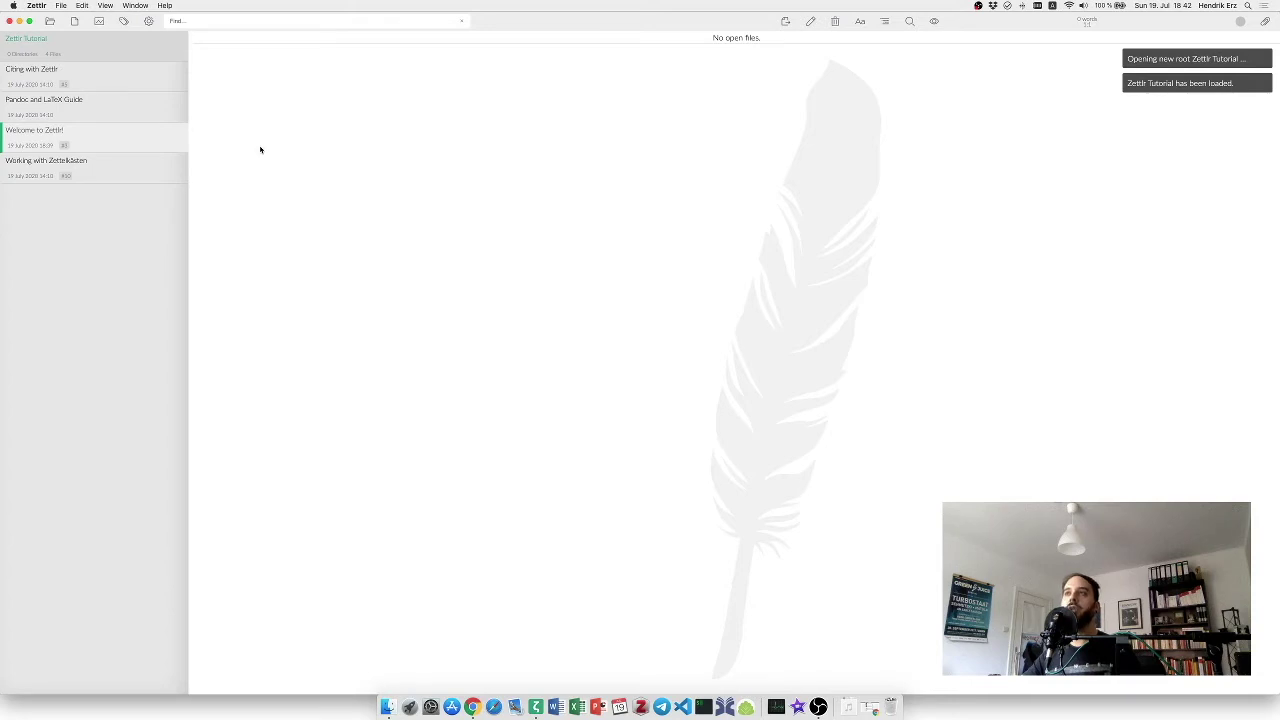
click(113, 108)
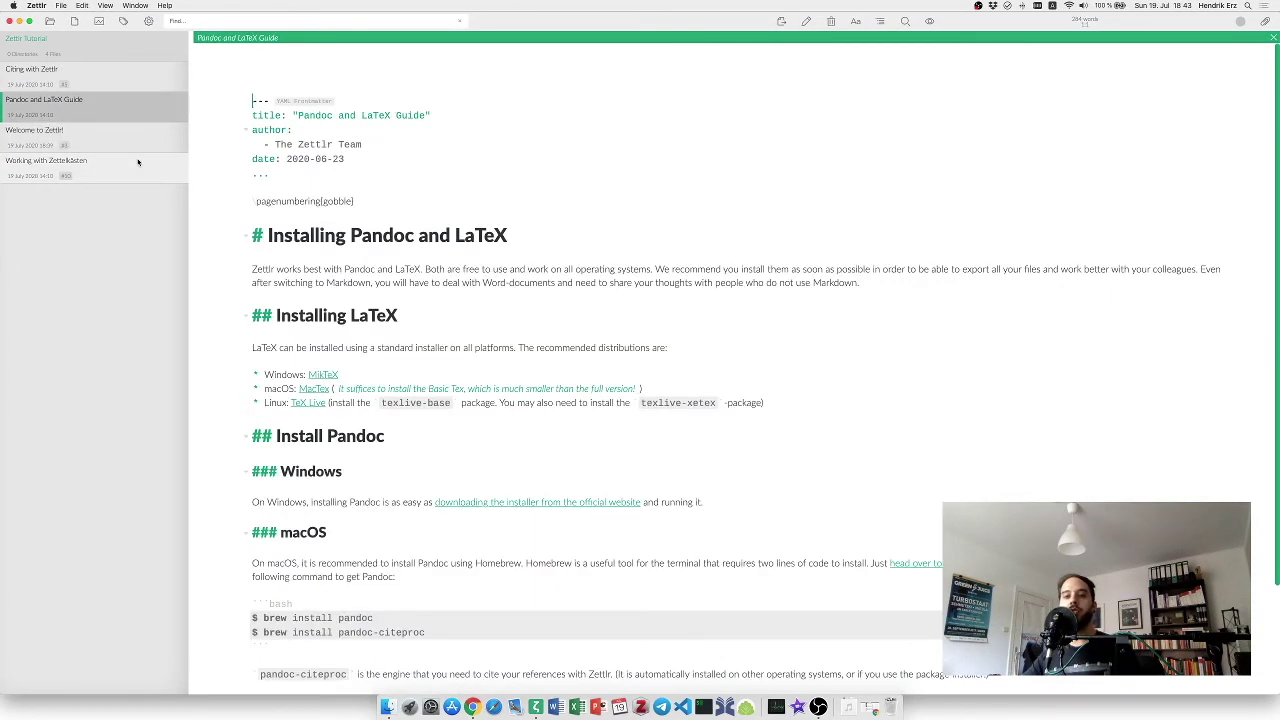
click(15, 67)
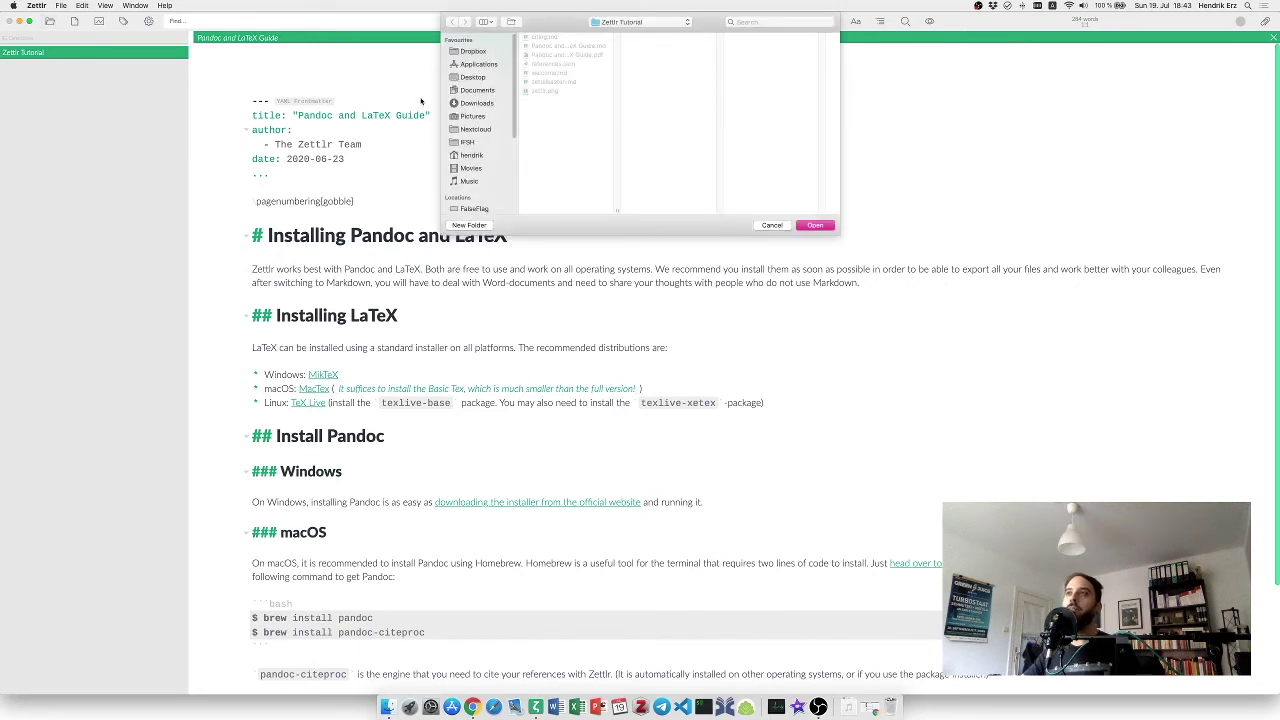
- Load the §§ My Texts folder from Documents as an additional root directory
click(630, 24)
click(627, 37)
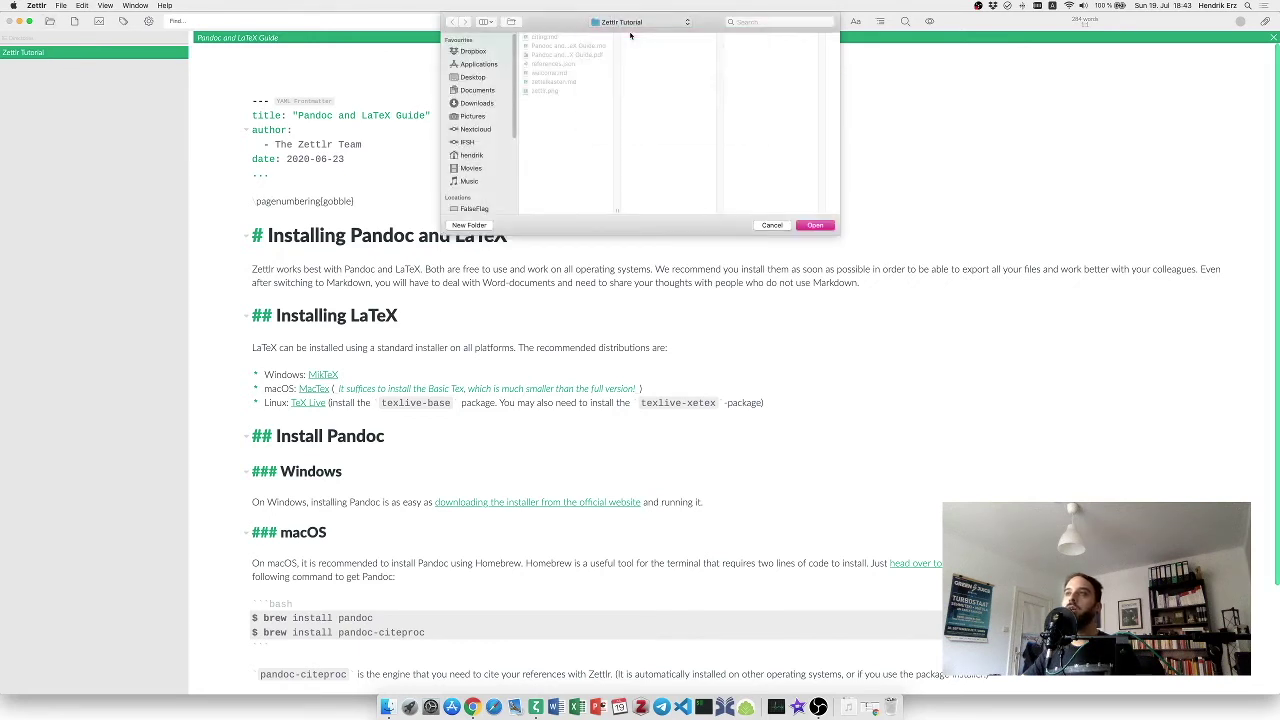
click(570, 37)
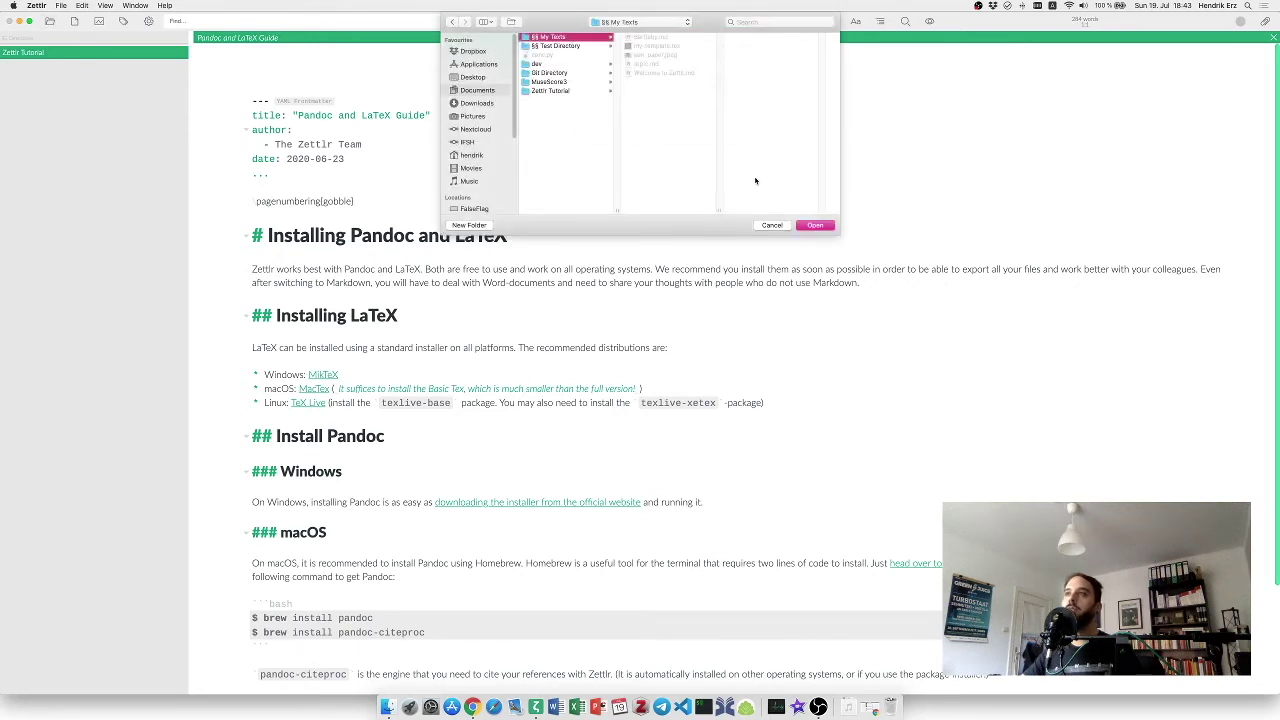
click(816, 225)
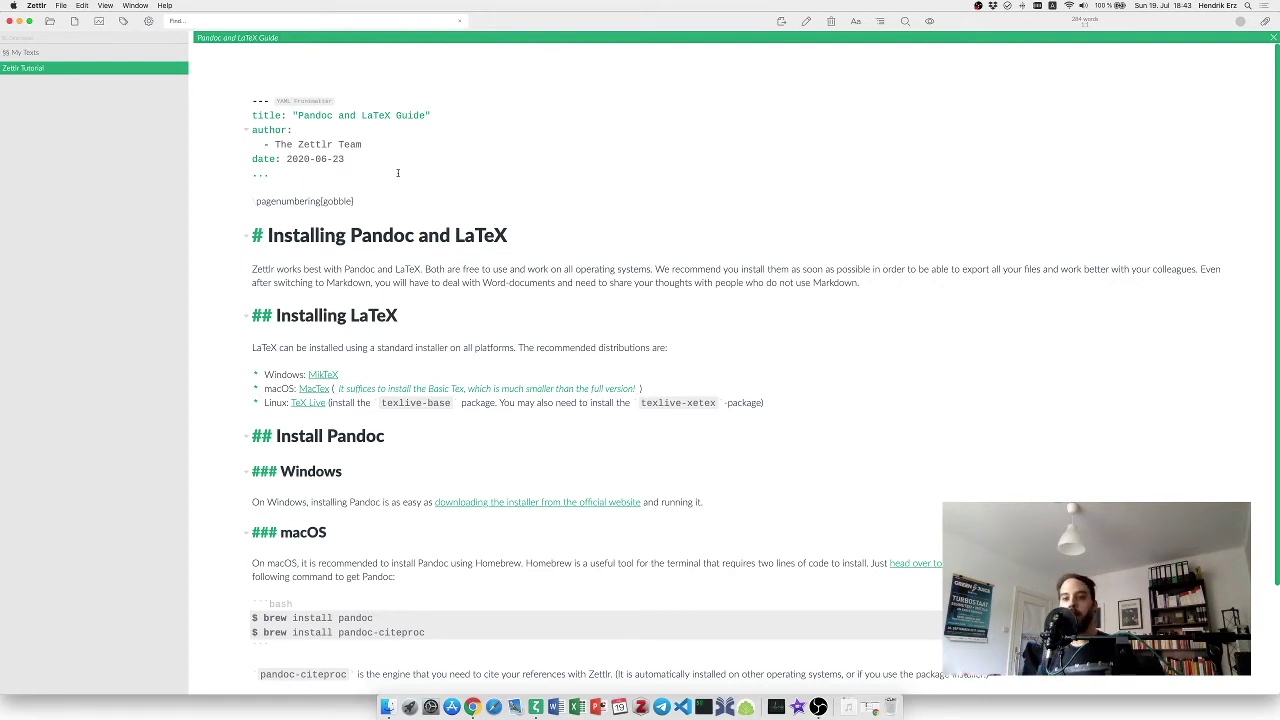
- Switch to Finder and open Testfile empty.md from the §§ Test Directory folder with Zettlr
click(387, 707)
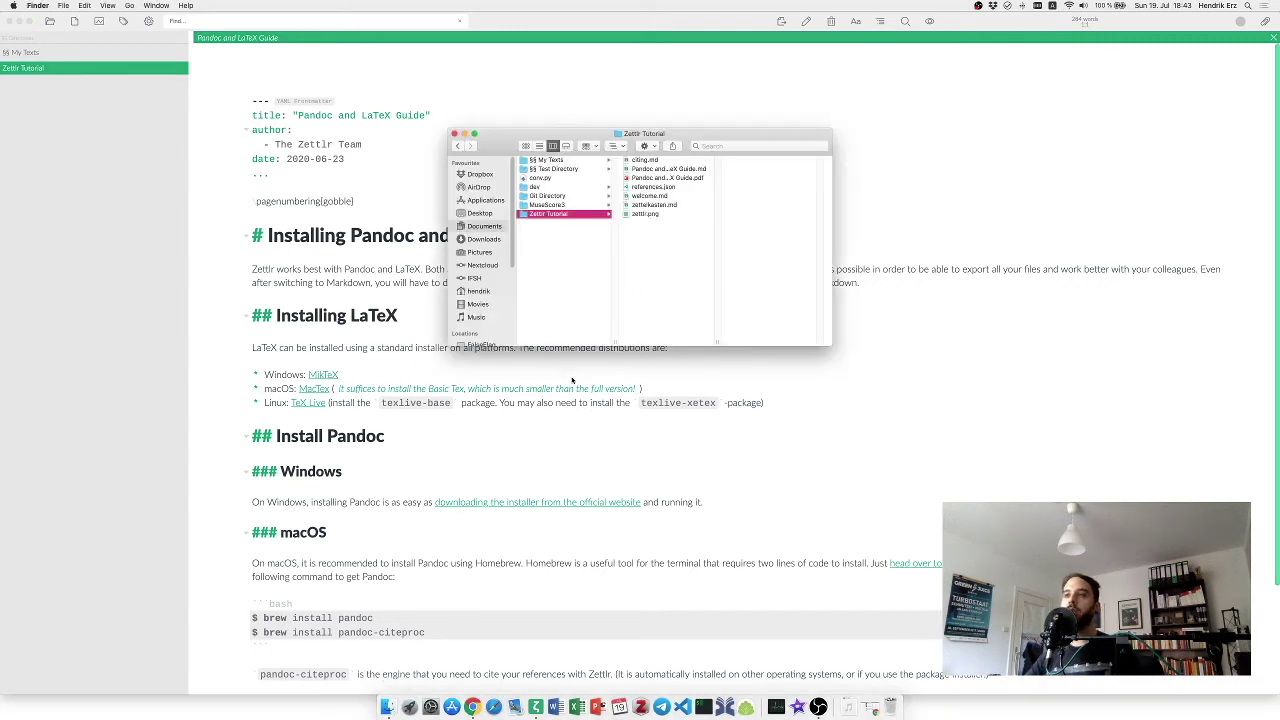
click(560, 169)
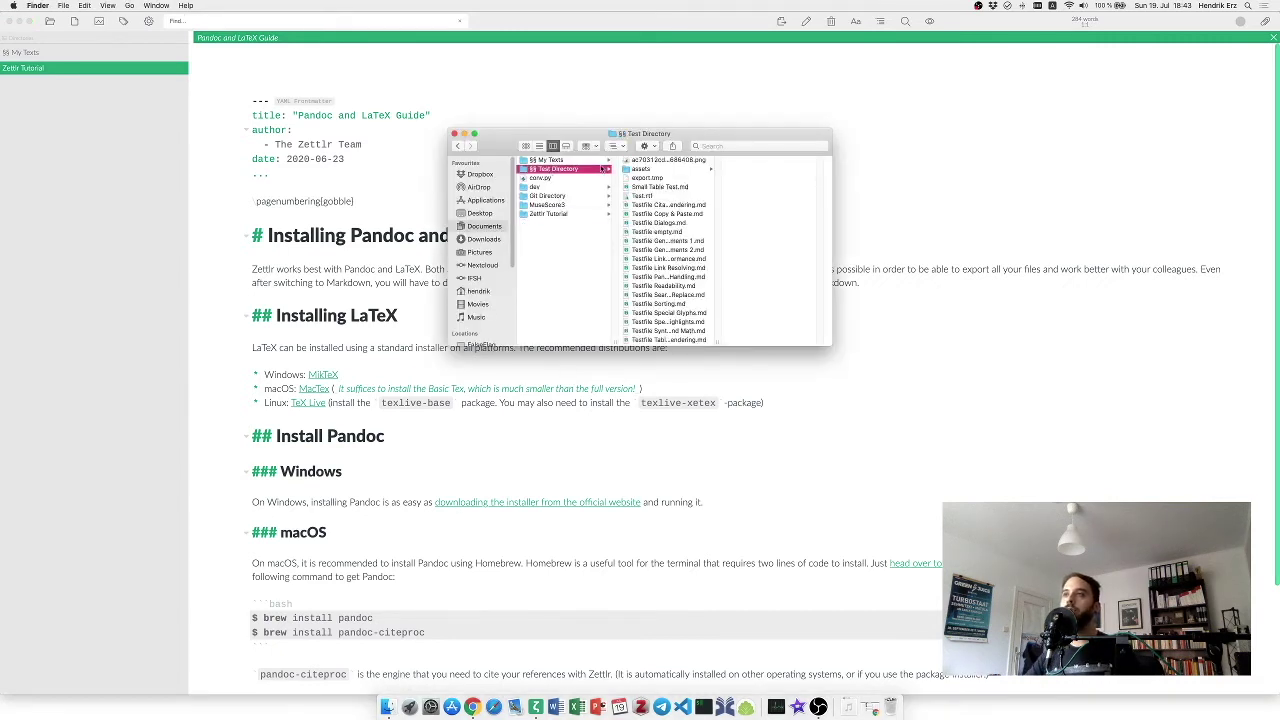
right_click(660, 233)
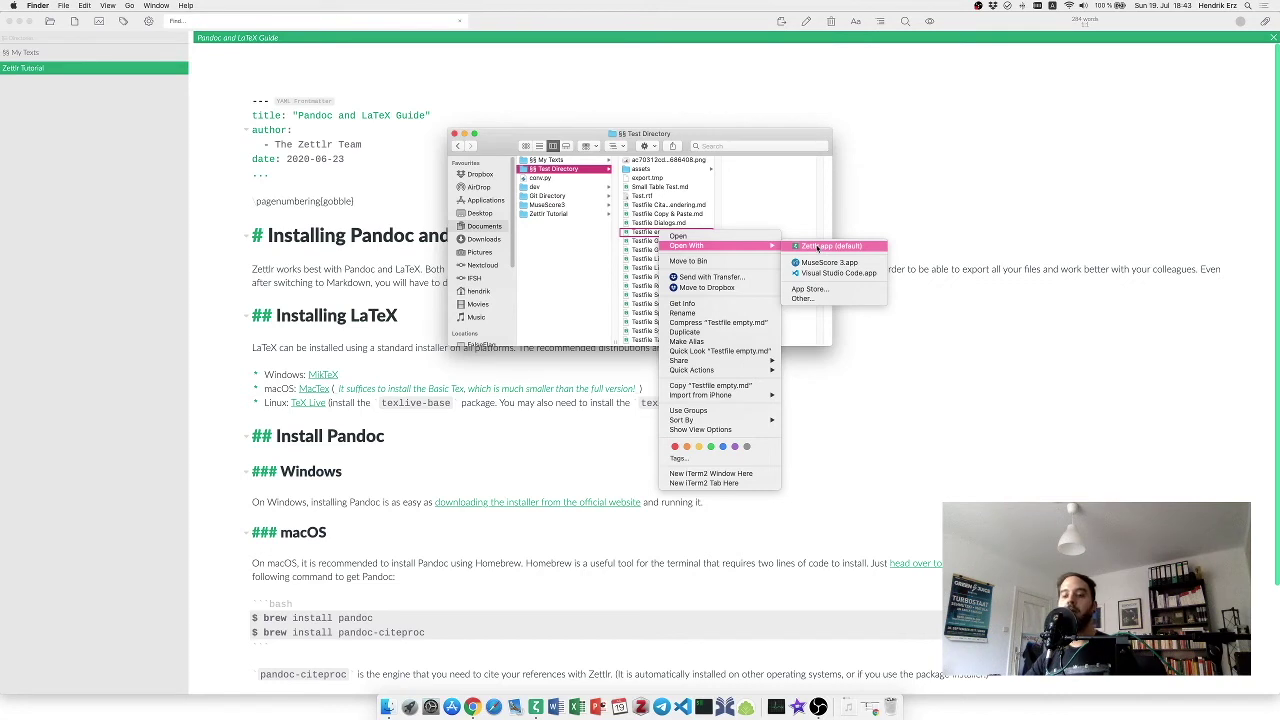
click(818, 246)
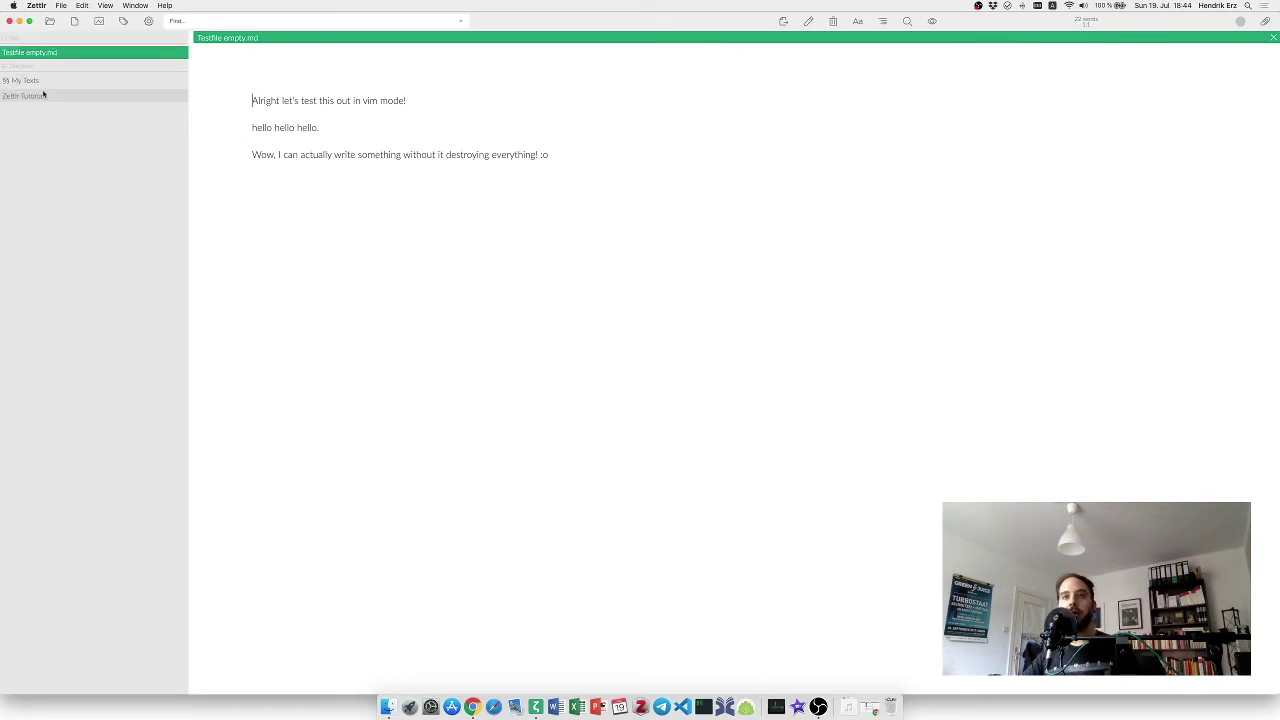
- Select the Zettlr Tutorial directory and look over the file actions available for Testfile empty.md
click(43, 94)
right_click(47, 56)
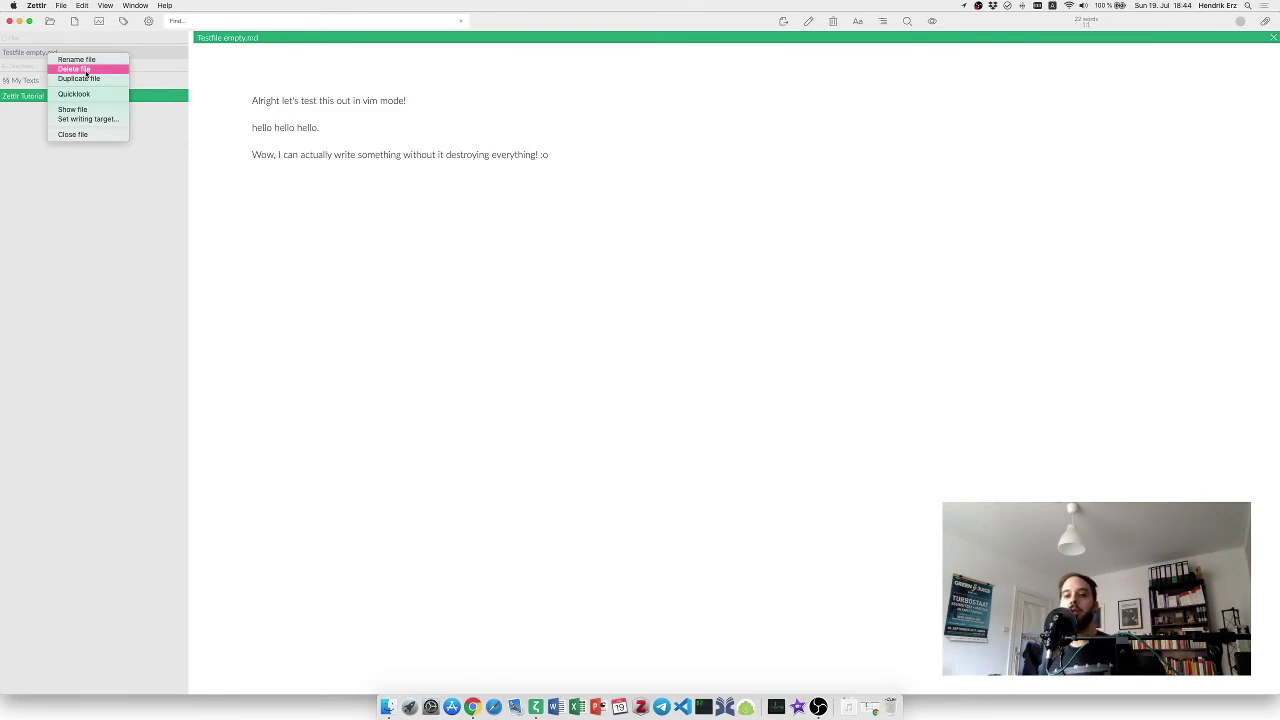
click(210, 163)
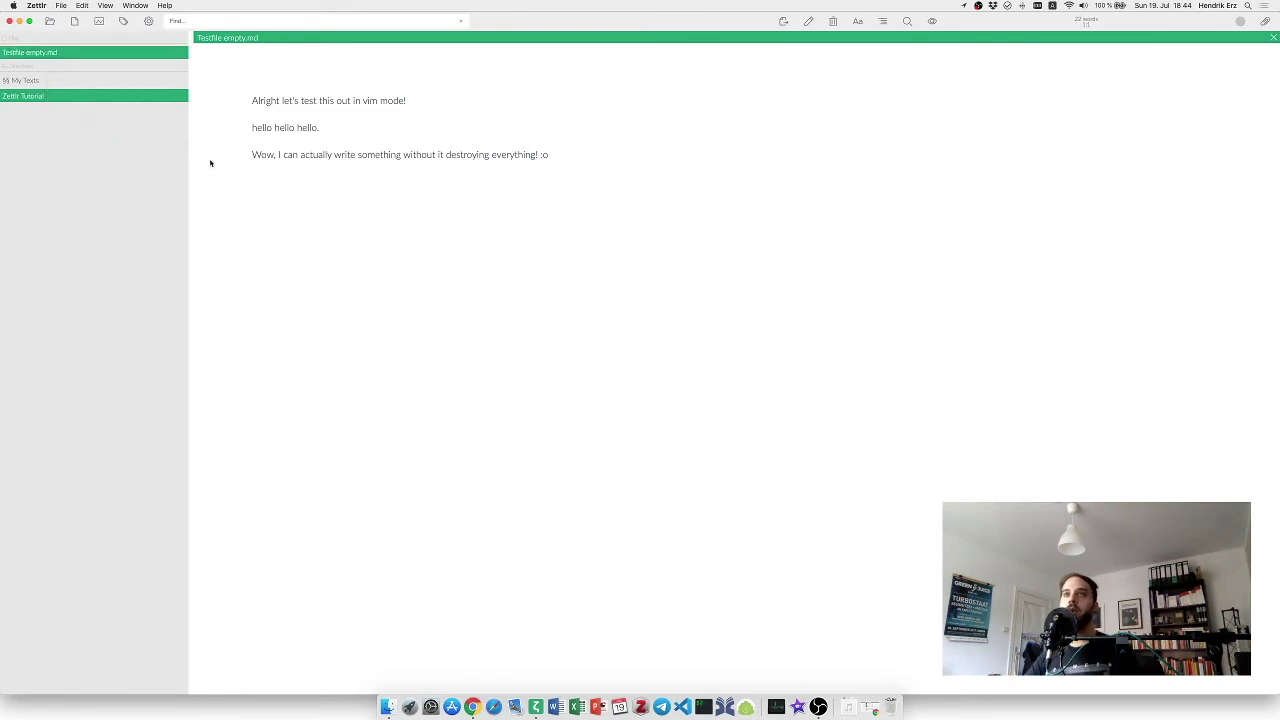
- Create a new directory named Test inside the Zettlr Tutorial directory
right_click(56, 98)
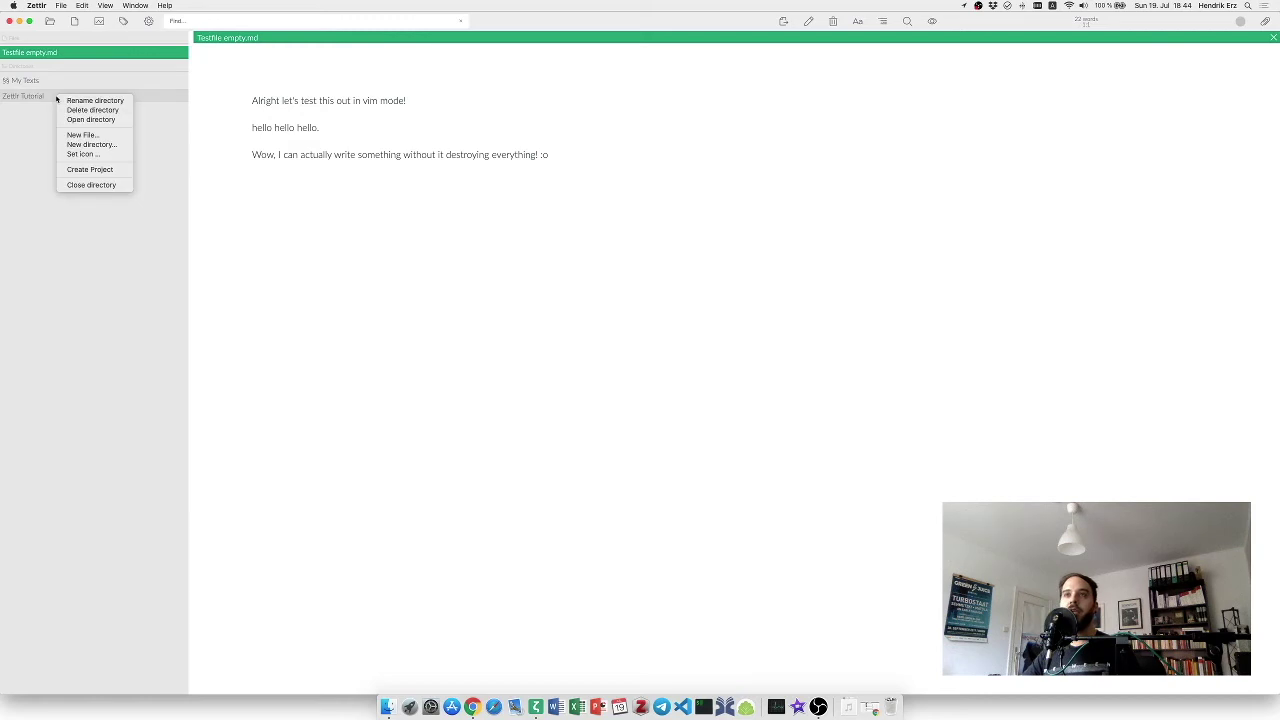
click(95, 145)
text(Test)
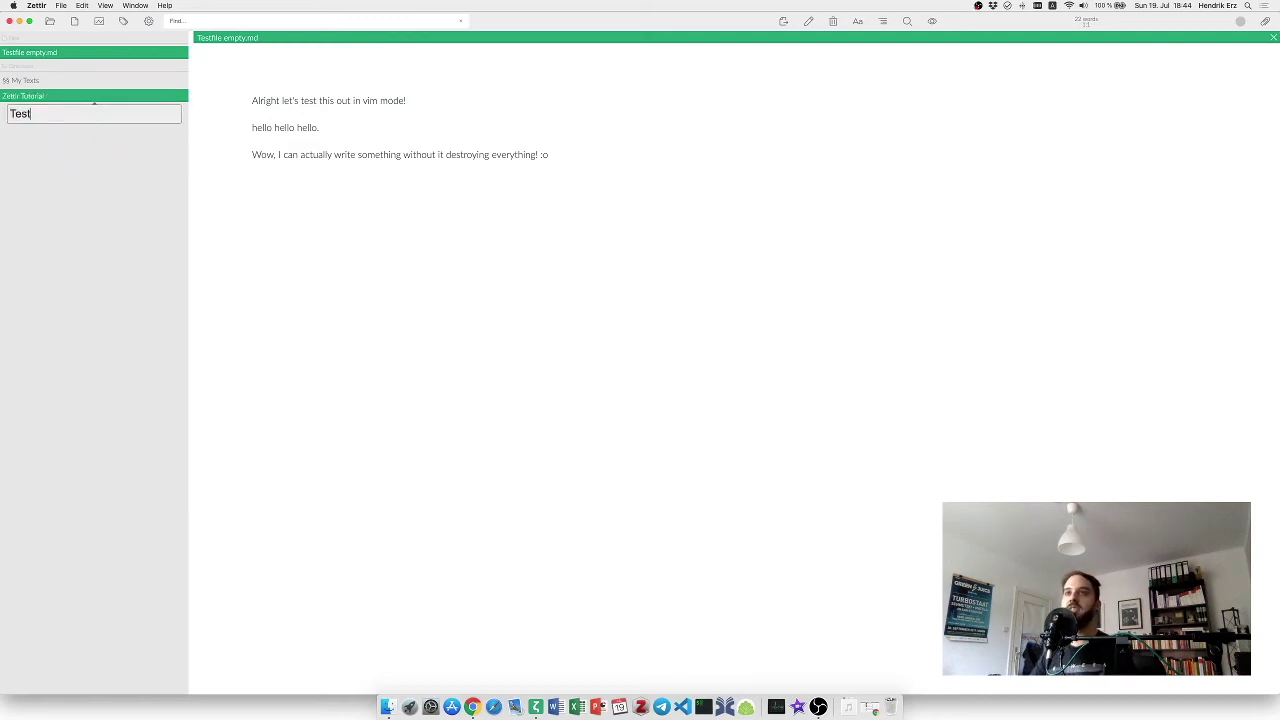
key(Return)
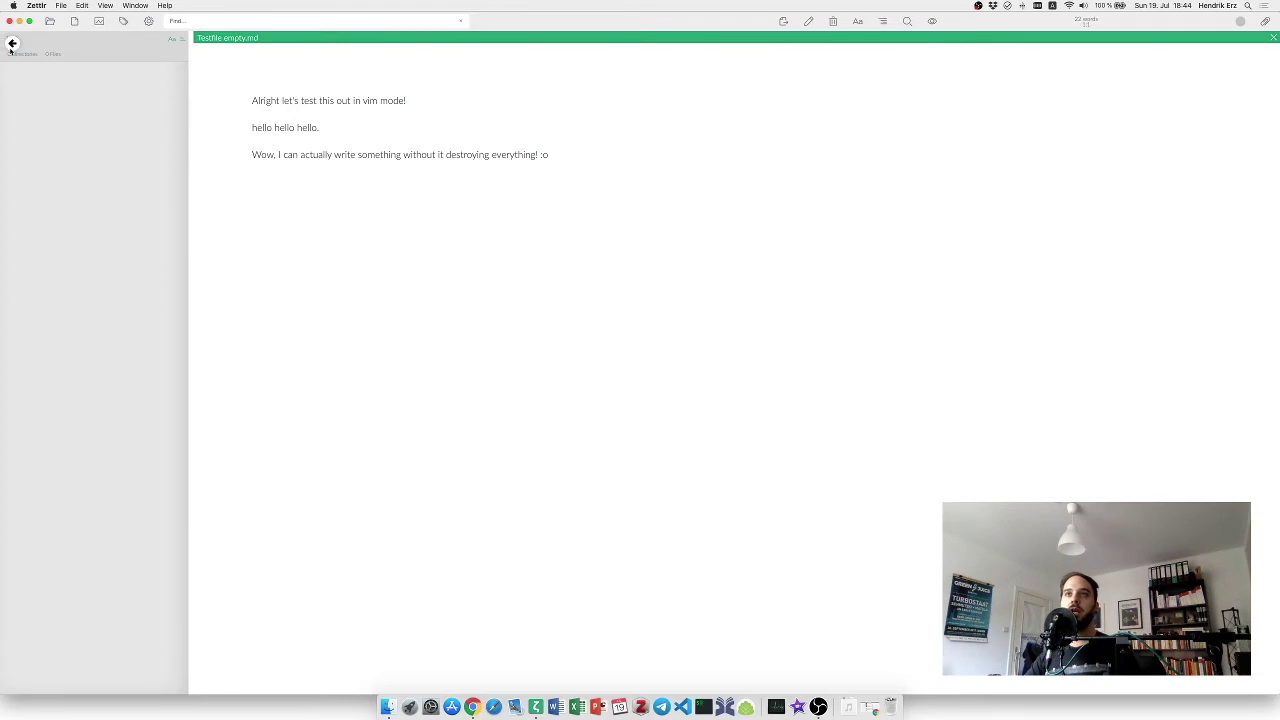
- Collapse and re-expand the Zettlr Tutorial directory in the file tree, and view its file list
click(12, 45)
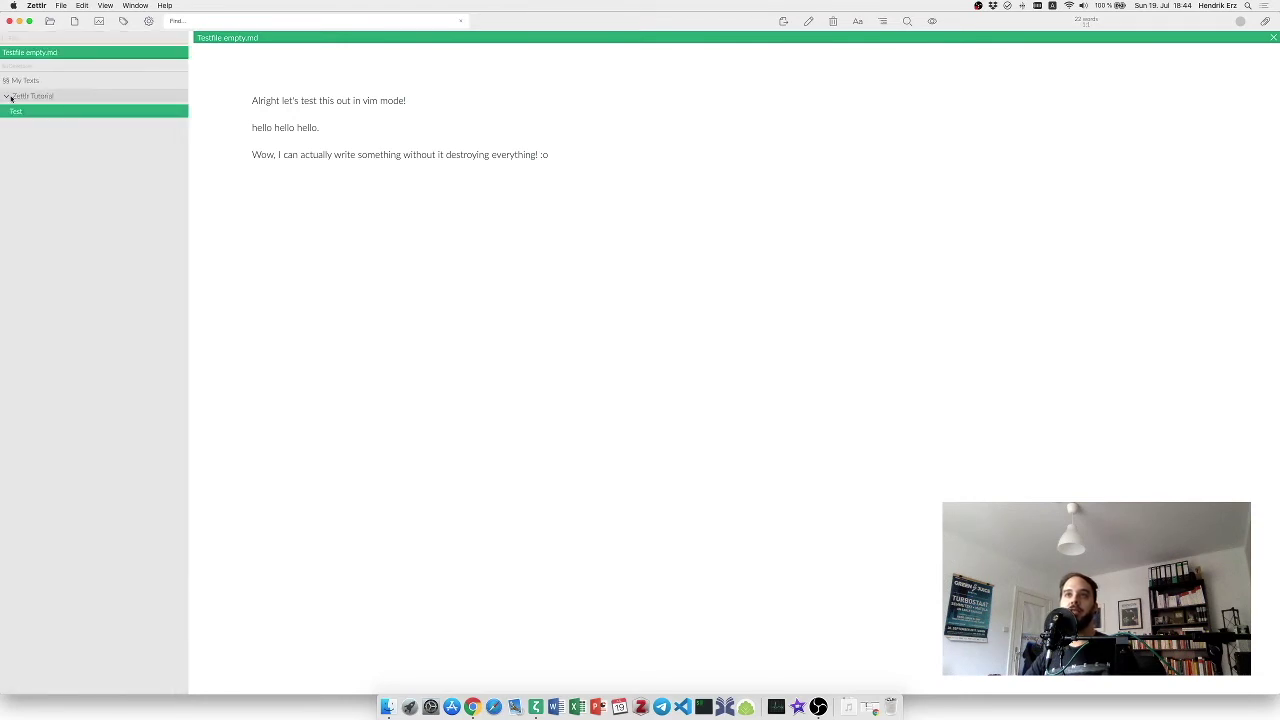
click(8, 97)
click(7, 97)
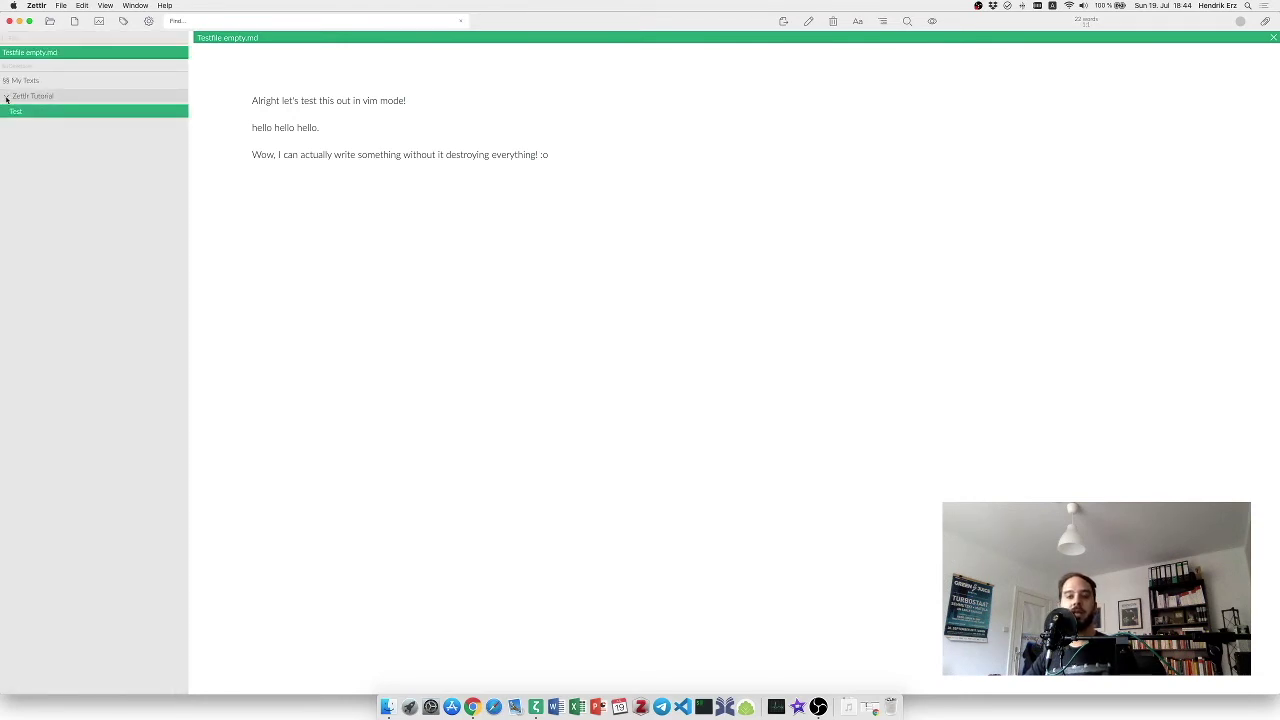
click(30, 99)
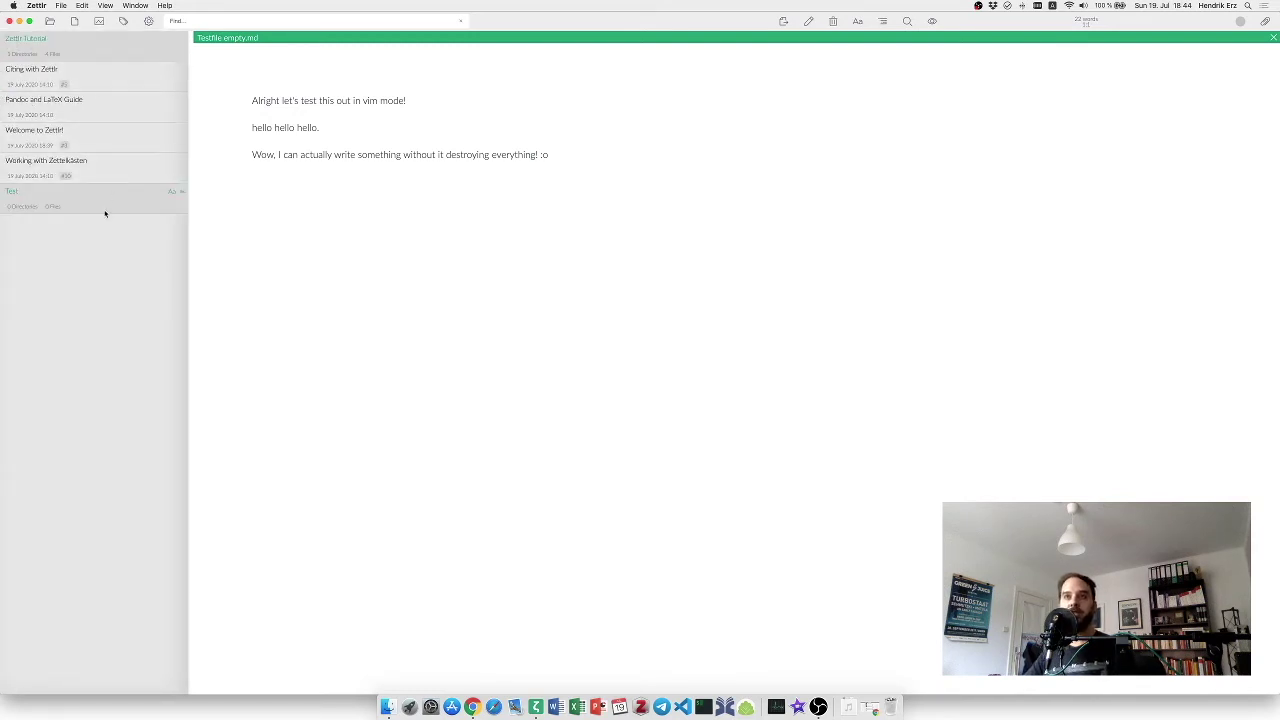
click(11, 43)
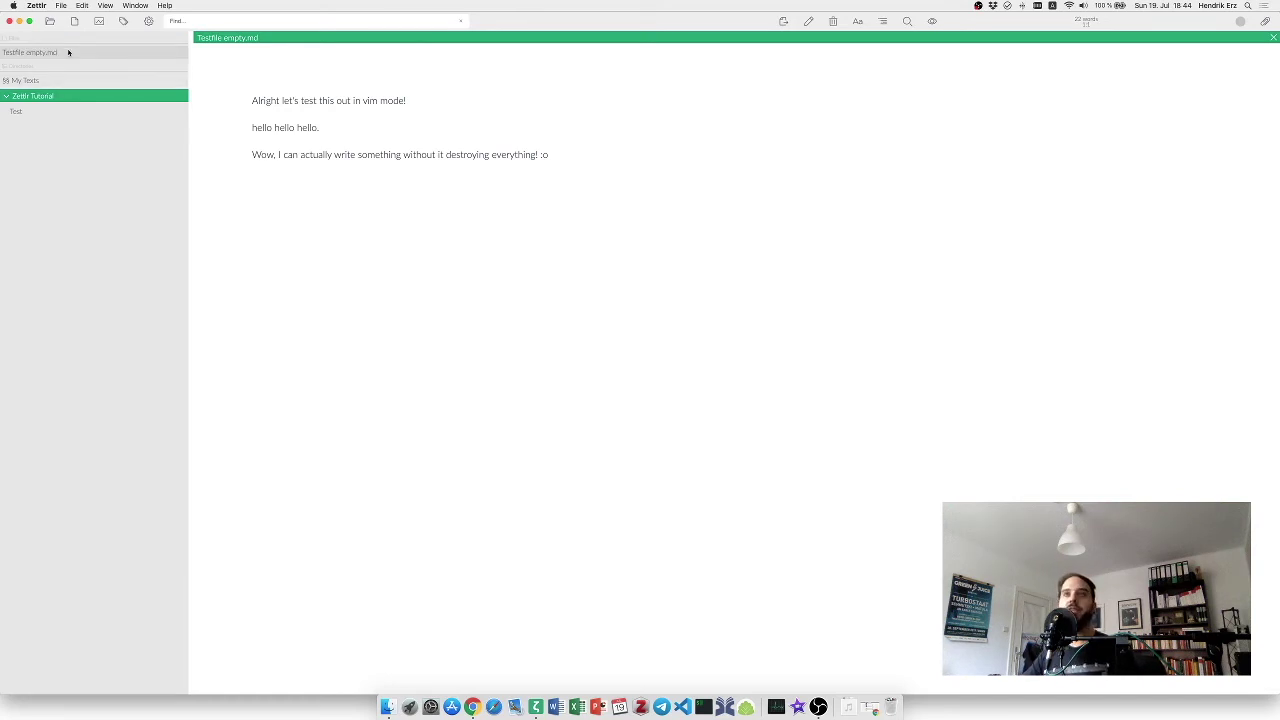
click(55, 95)
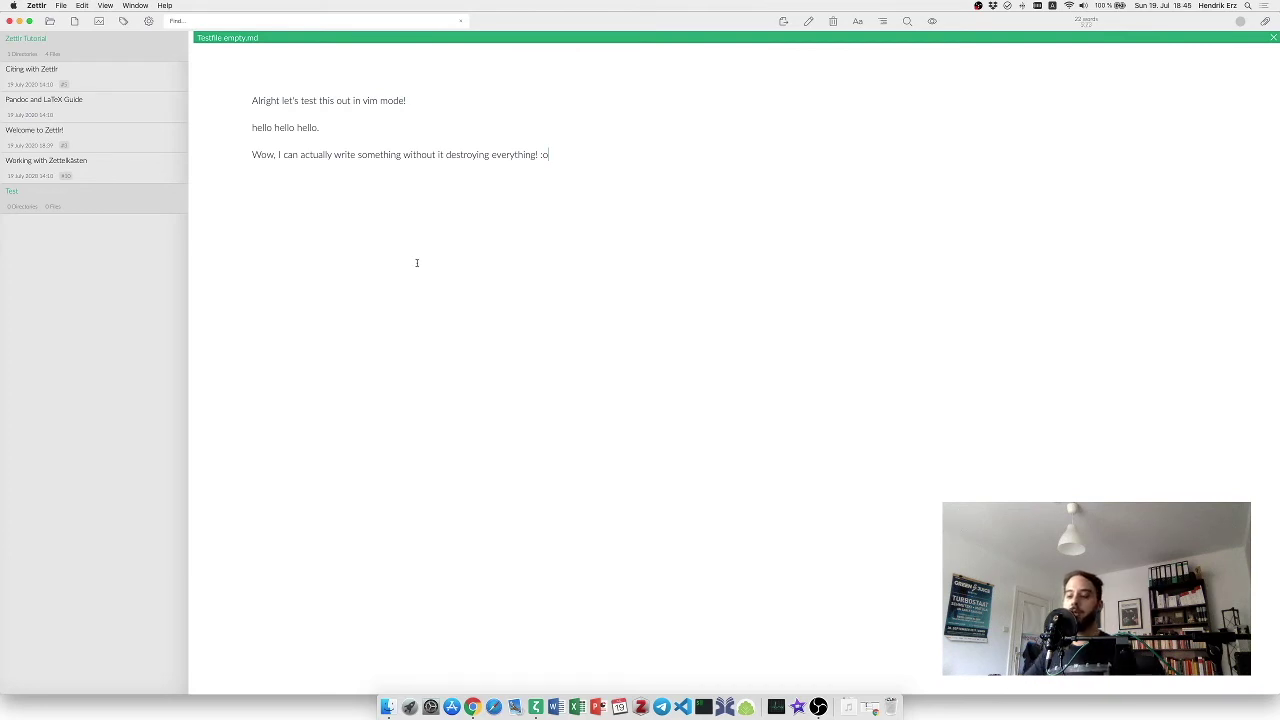
- Set the sidebar mode to Expanded, showing both file tree and file list, and save the preferences
key(super+comma)
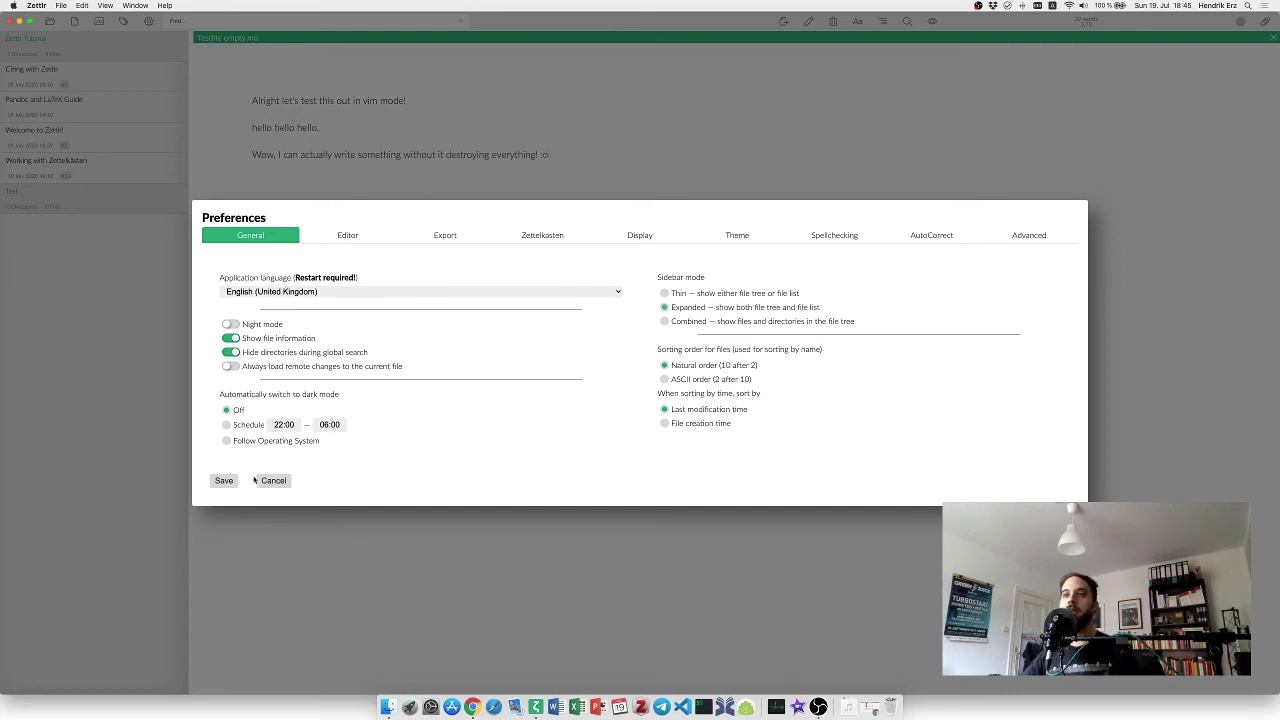
click(214, 481)
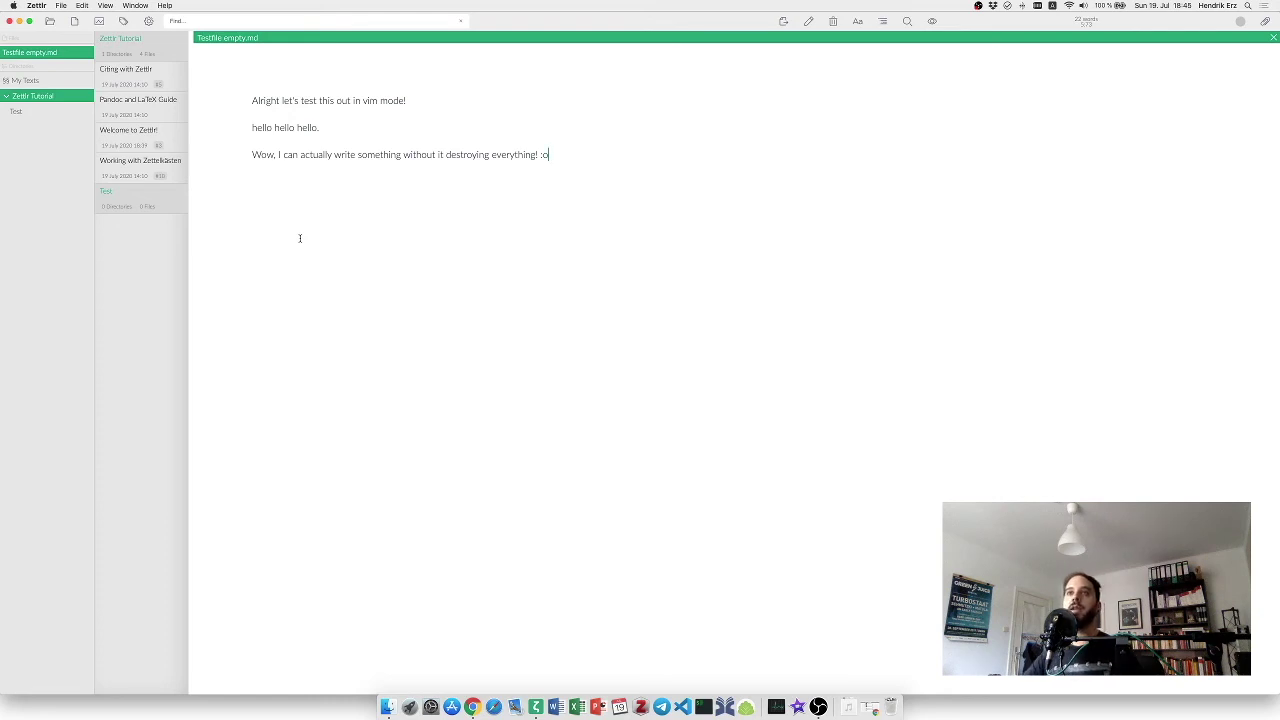
- Set the sidebar mode to Combined, showing files and directories in the file tree, and save the preferences
key(super+comma)
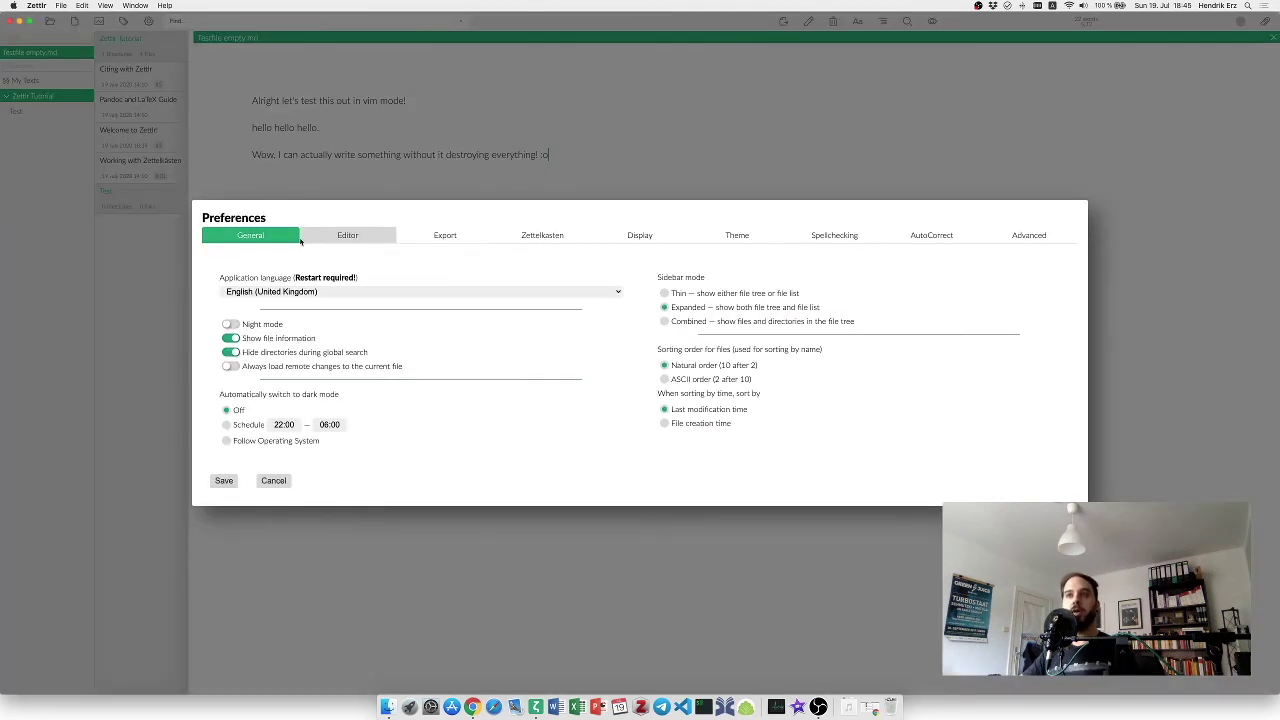
click(664, 322)
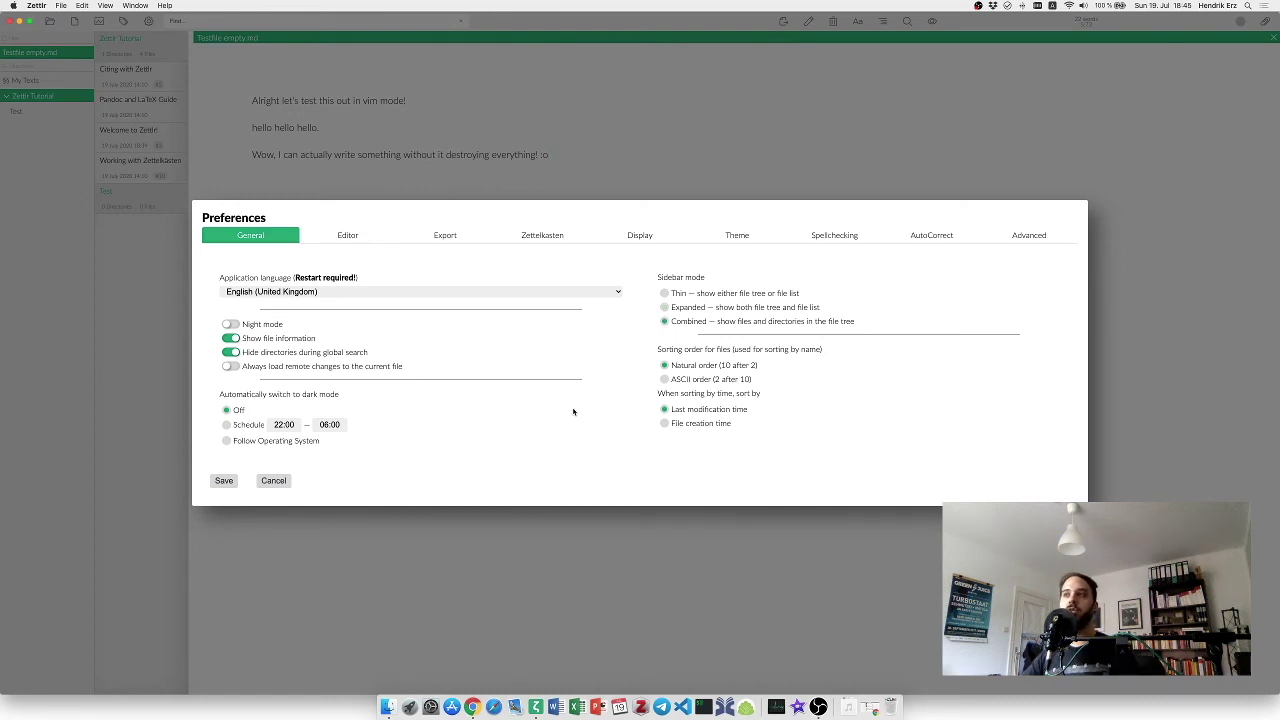
click(224, 481)
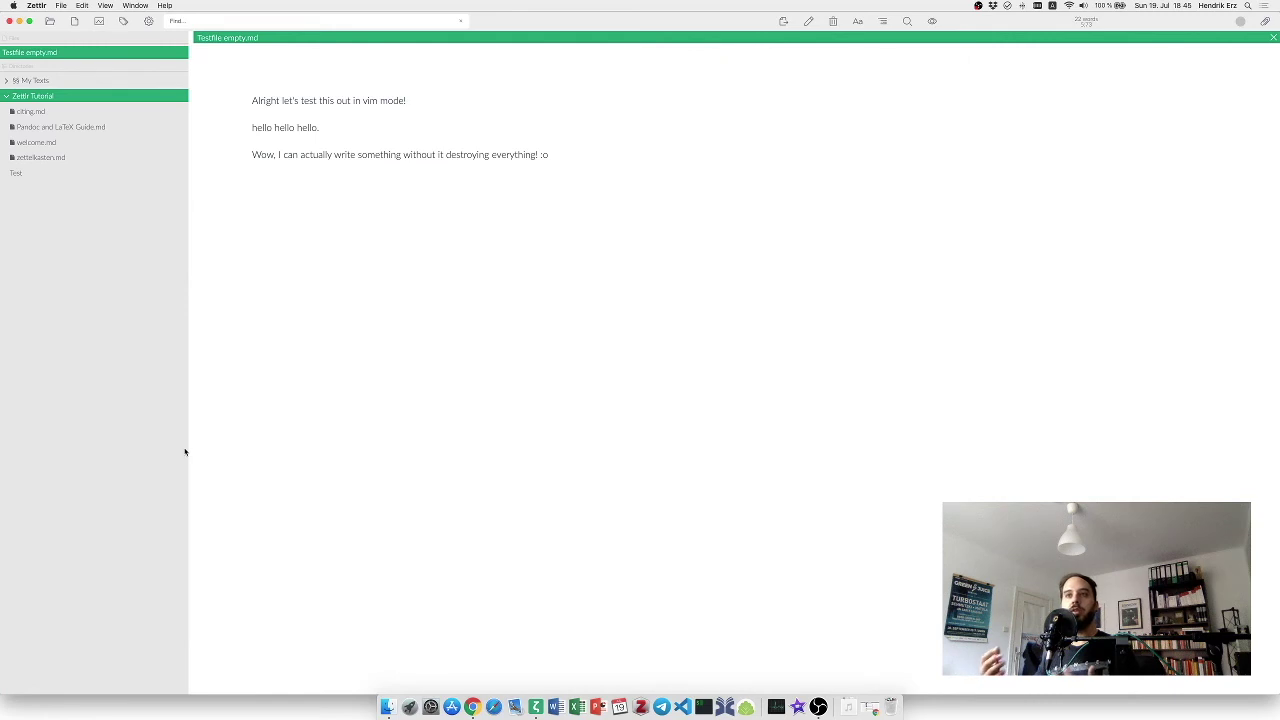